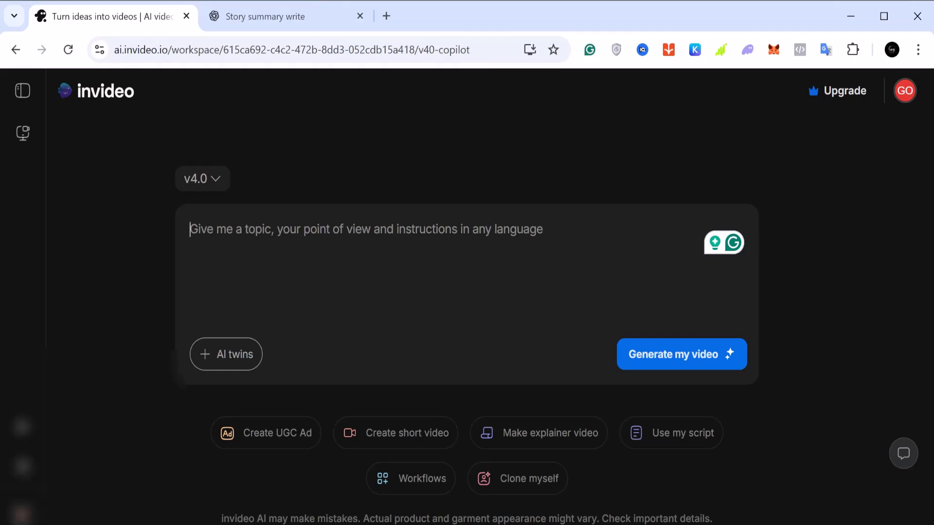
Switch to the ChatGPT conversation and read through the animated movie summary of Tolu & The Trouble Clock
click(279, 16)
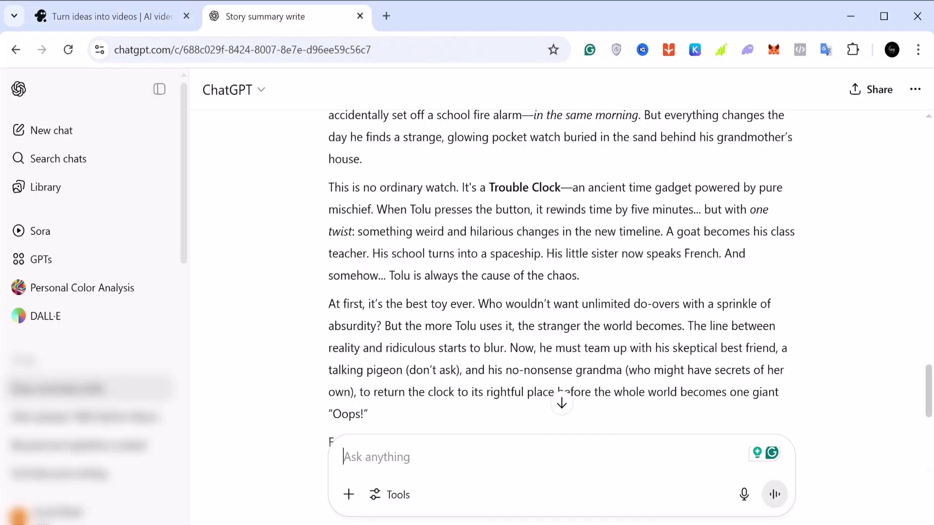
scroll(460, 323, up, 2)
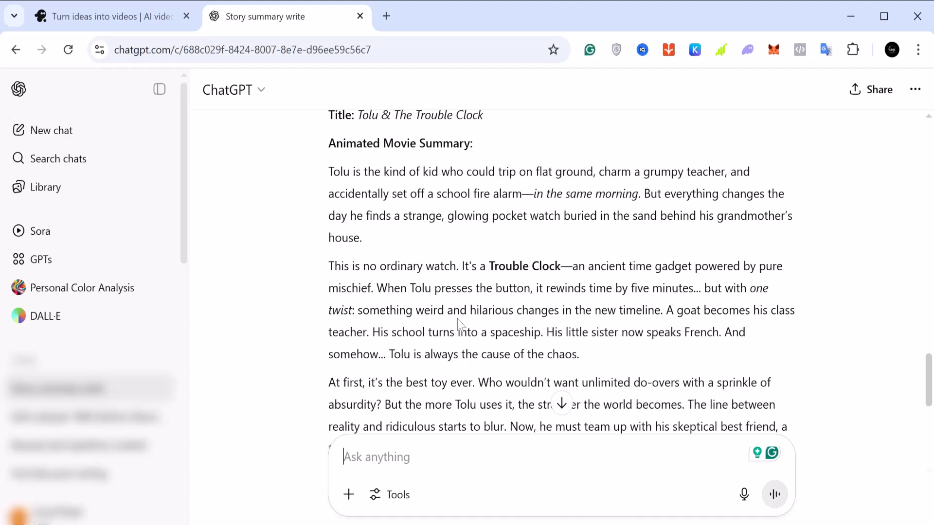
scroll(459, 323, down, 2)
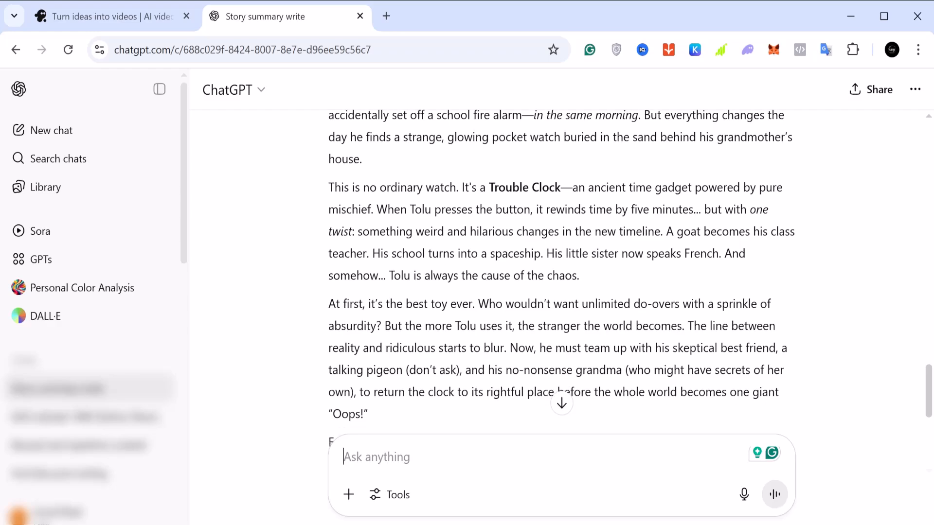
scroll(460, 323, up, 2)
scroll(460, 323, down, 4)
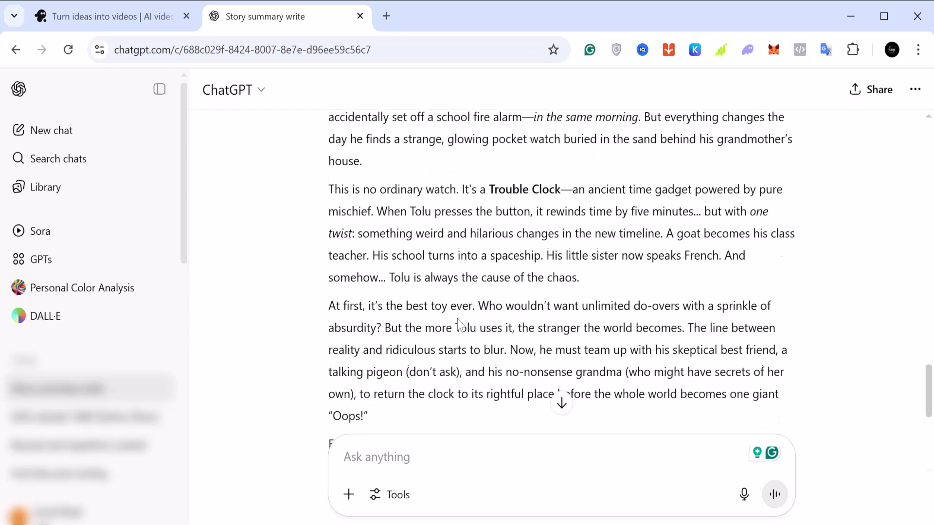
scroll(460, 324, up, 2)
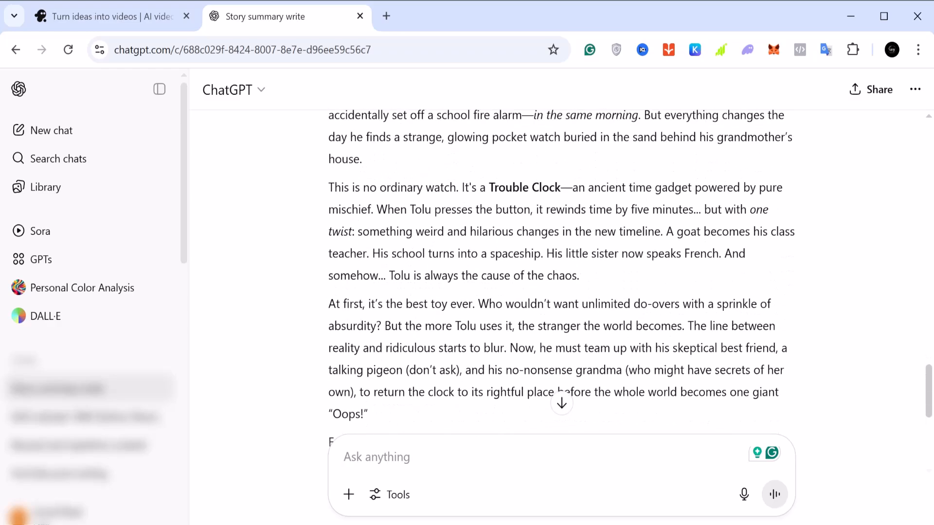
scroll(462, 323, up, 2)
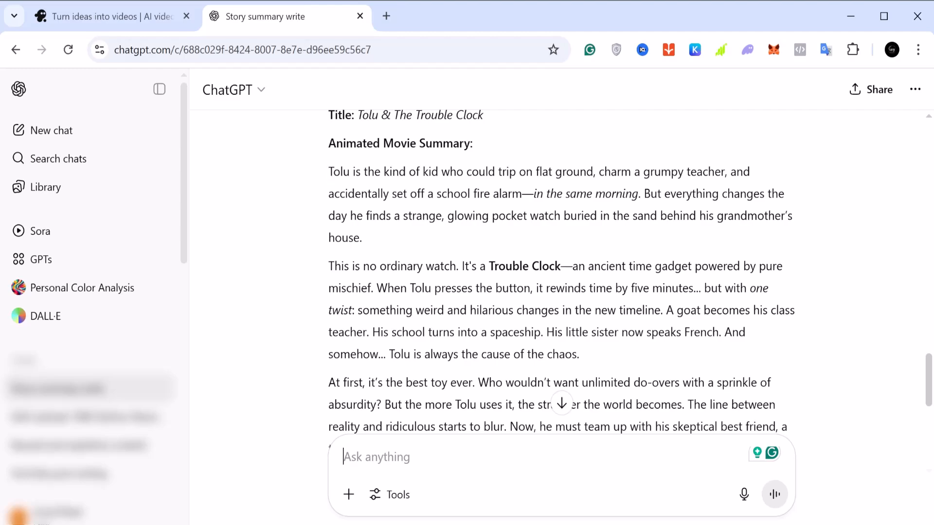
Copy the summary text from "Tolu is the kind of kid" through "doesn't need rewinding—just living."
drag(328, 172, 791, 428)
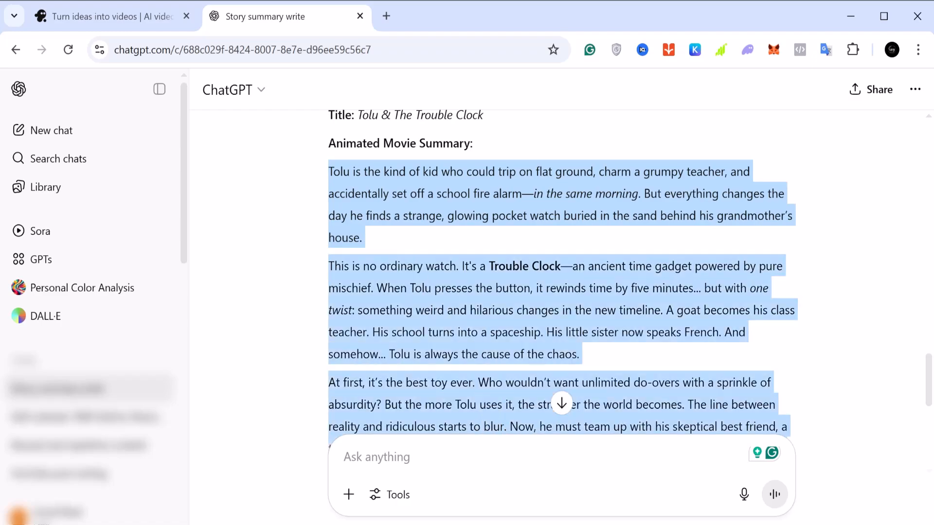
drag(331, 443, 550, 267)
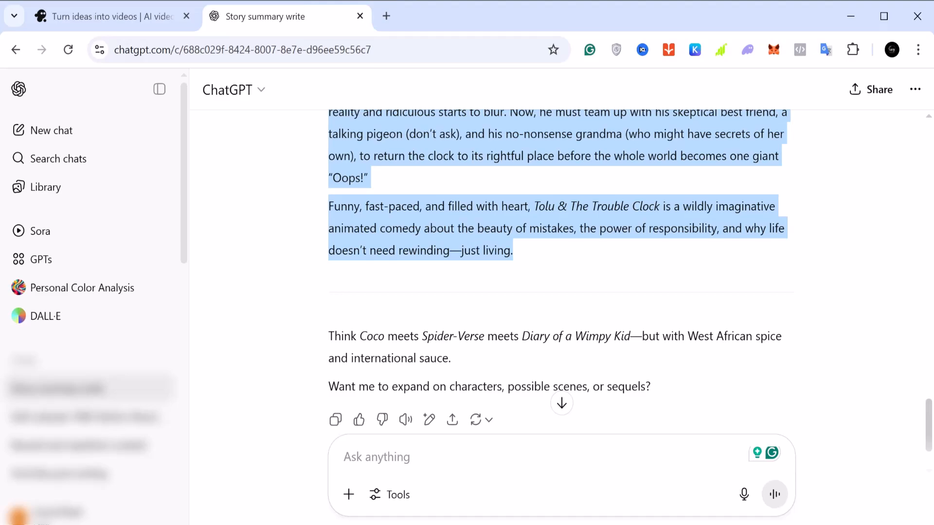
right_click(484, 240)
click(506, 253)
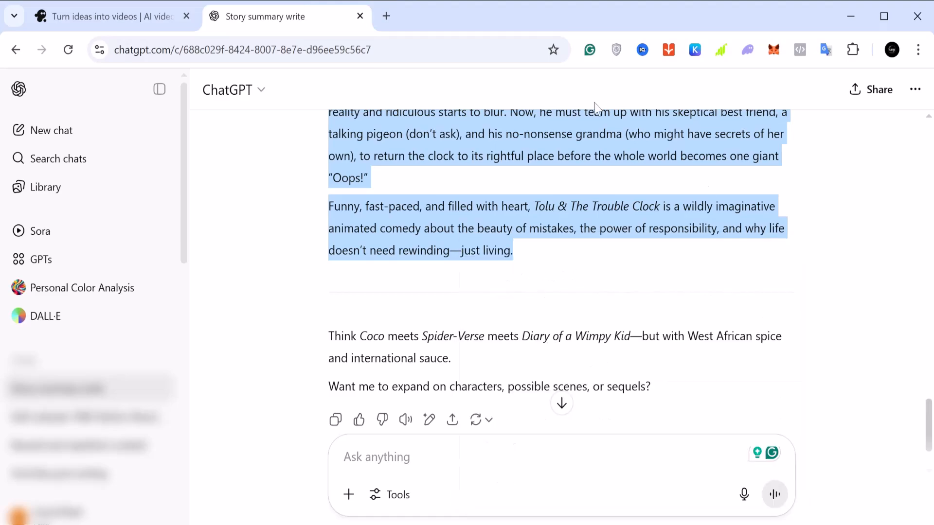
Switch to invideo, paste the copied movie summary into the video prompt and check the pasted text
click(73, 19)
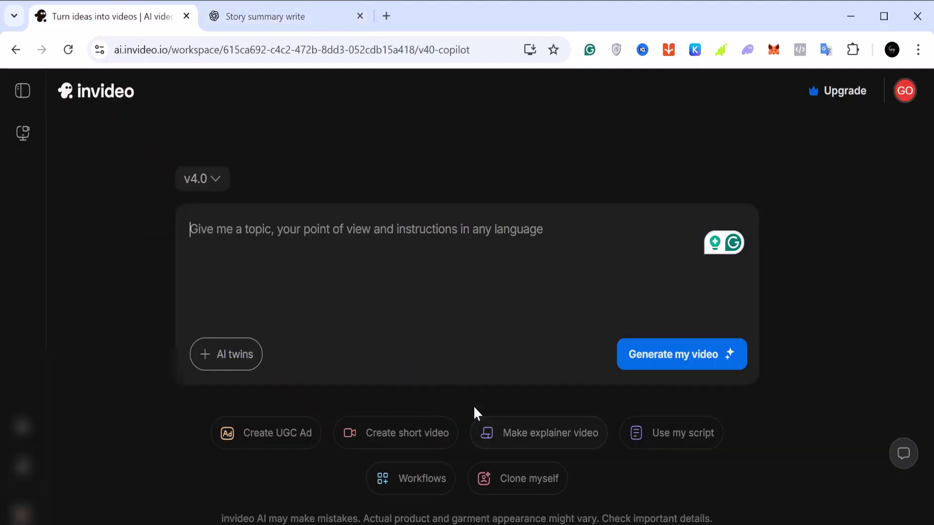
click(296, 294)
right_click(286, 237)
click(327, 275)
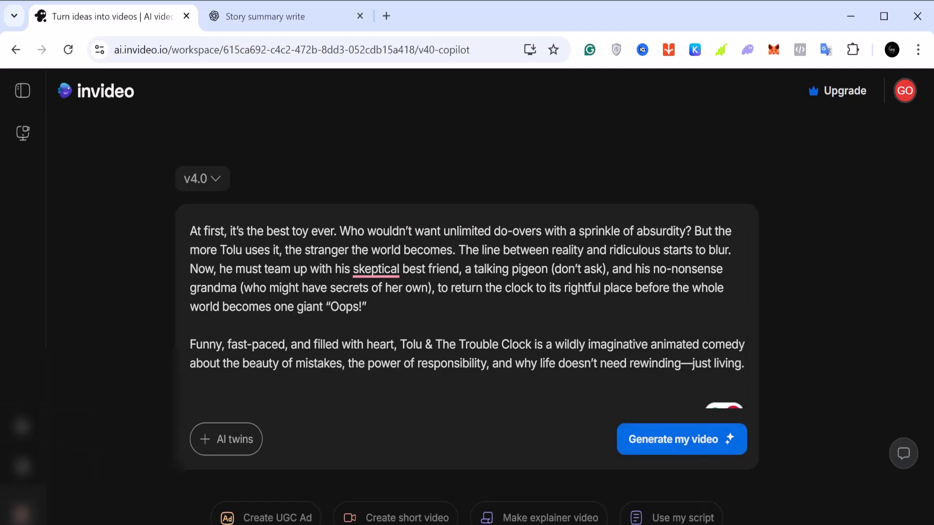
scroll(398, 329, down, 1)
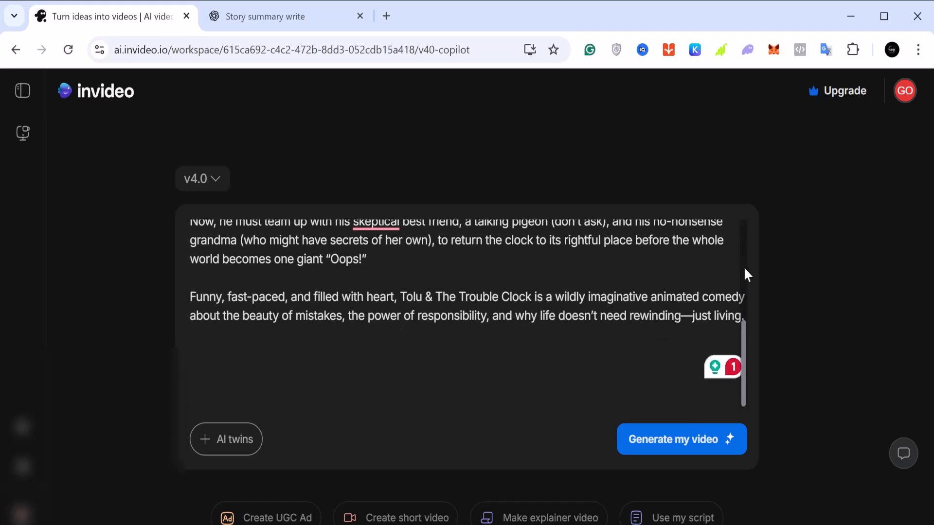
scroll(743, 267, down, 2)
scroll(743, 266, up, 3)
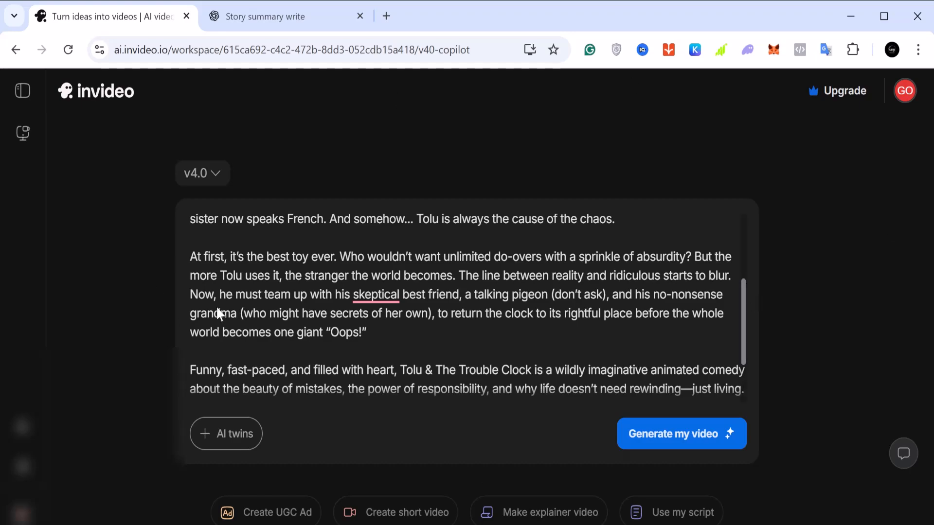
Examine the available model versions and the creation options offered for the pasted prompt
click(214, 180)
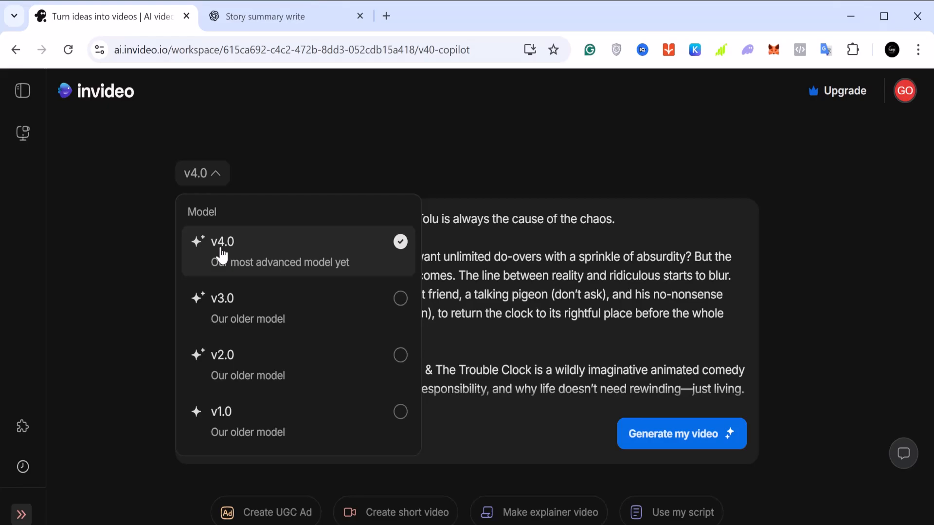
click(270, 157)
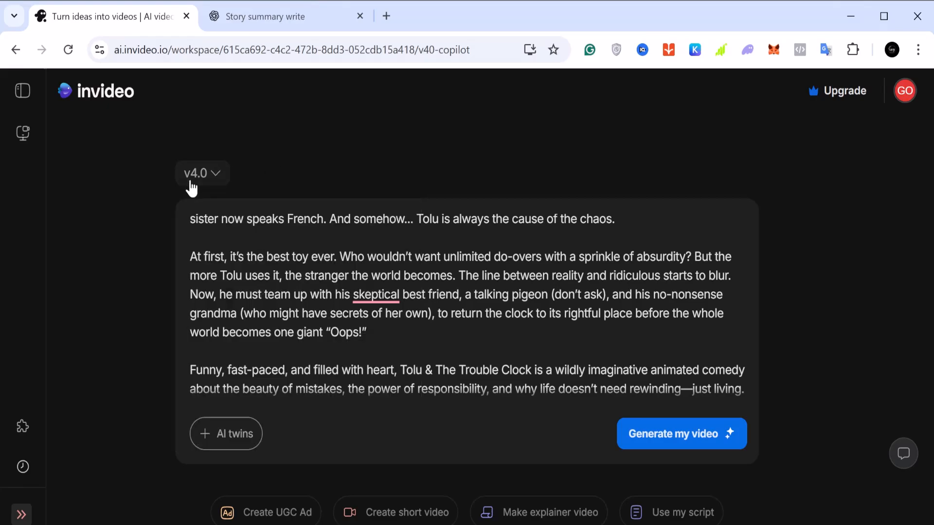
scroll(285, 207, down, 2)
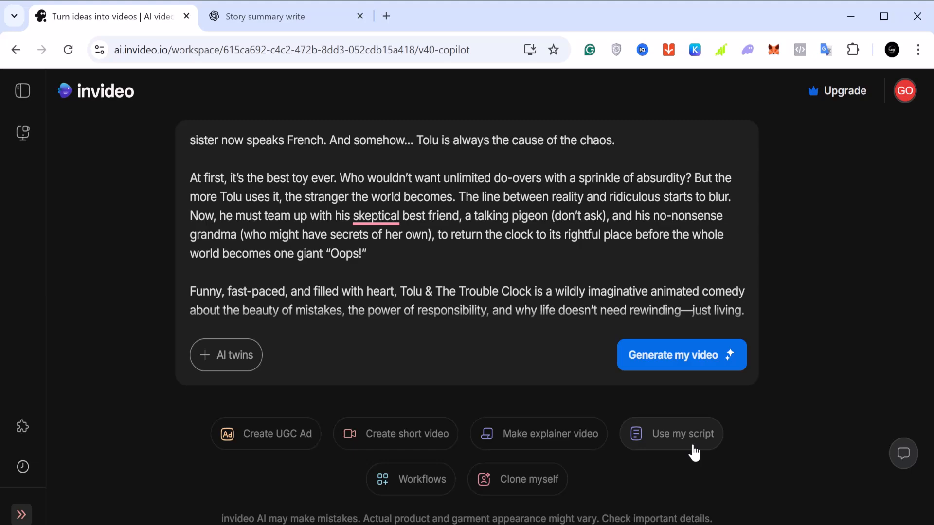
scroll(462, 234, up, 2)
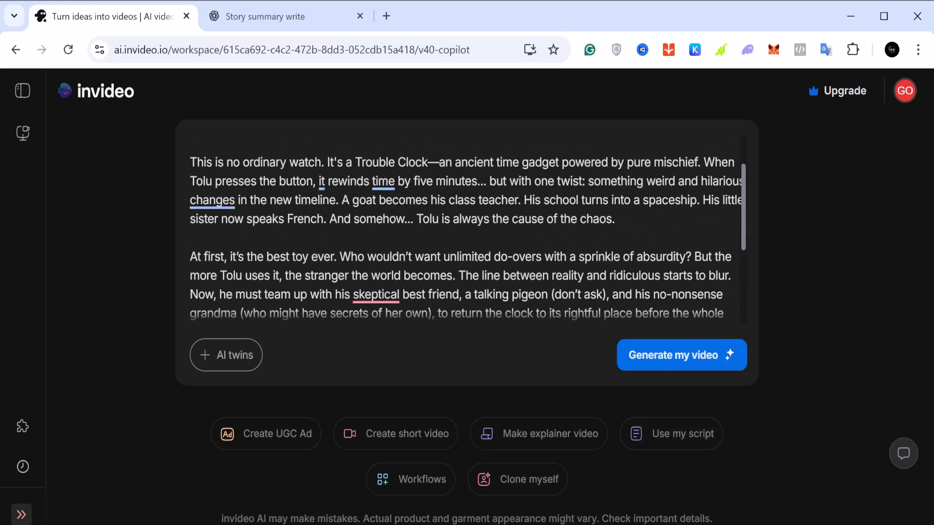
scroll(463, 234, down, 4)
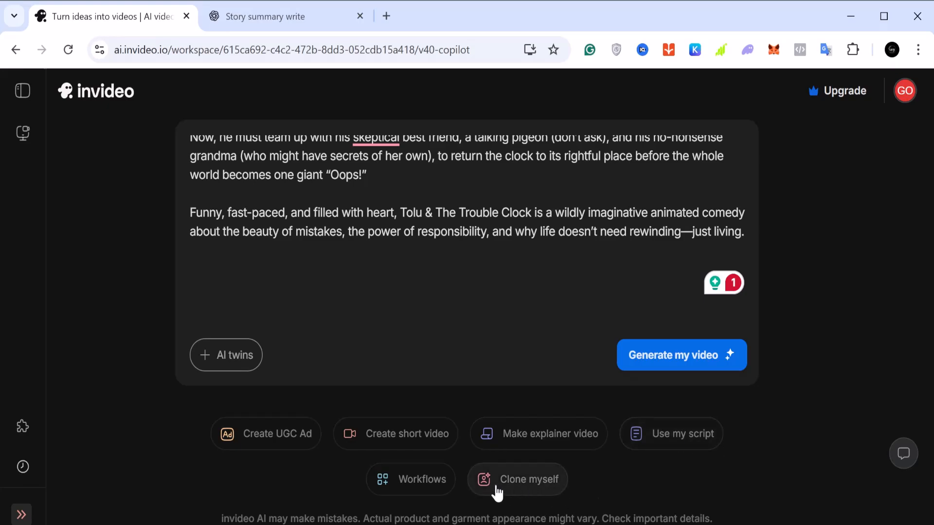
Open the Workflows gallery and look through the Top picks row in both directions
click(398, 479)
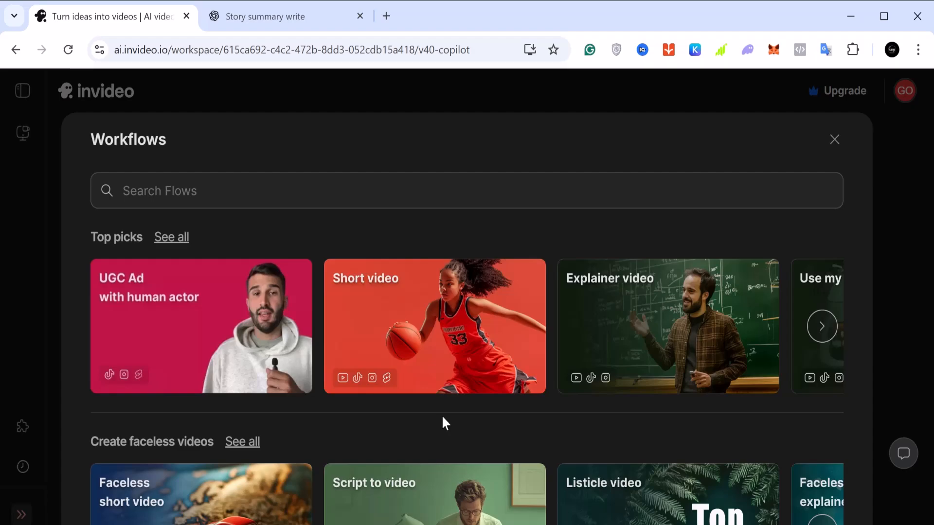
scroll(443, 420, down, 2)
scroll(443, 420, up, 2)
click(823, 326)
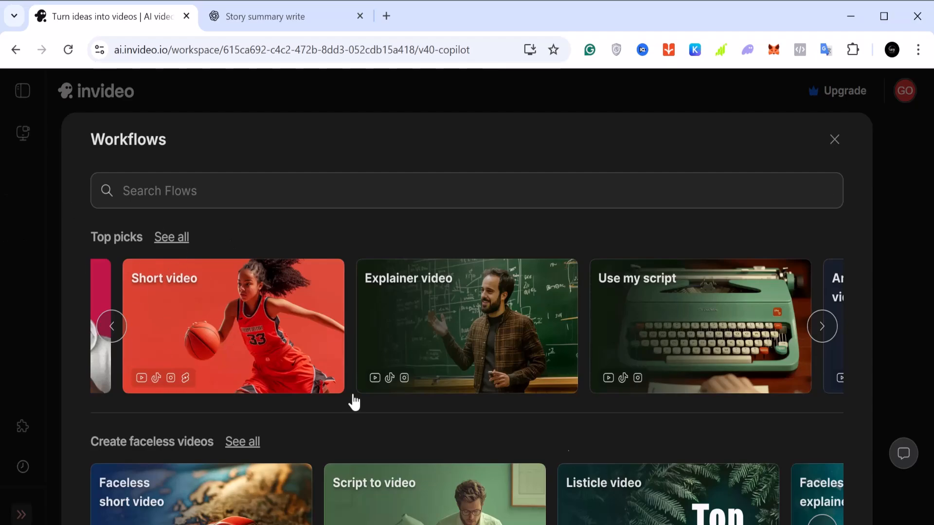
click(827, 340)
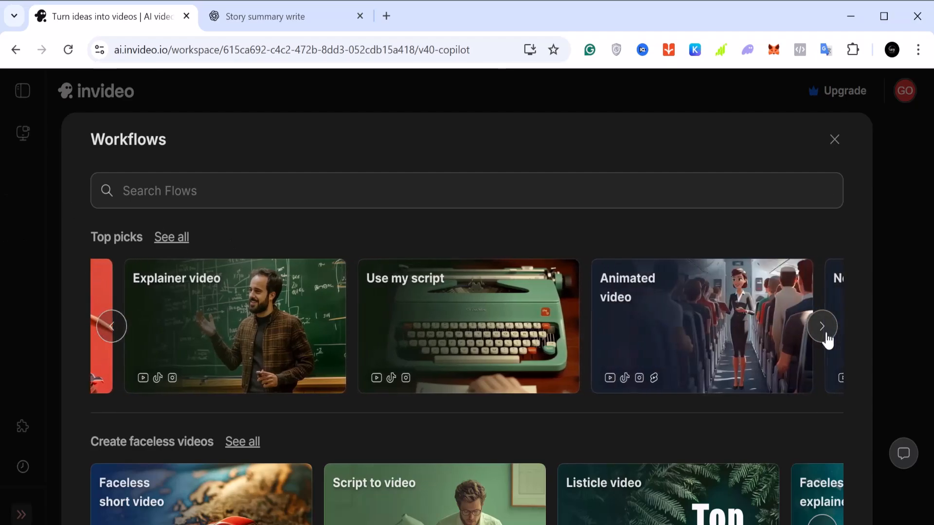
click(821, 333)
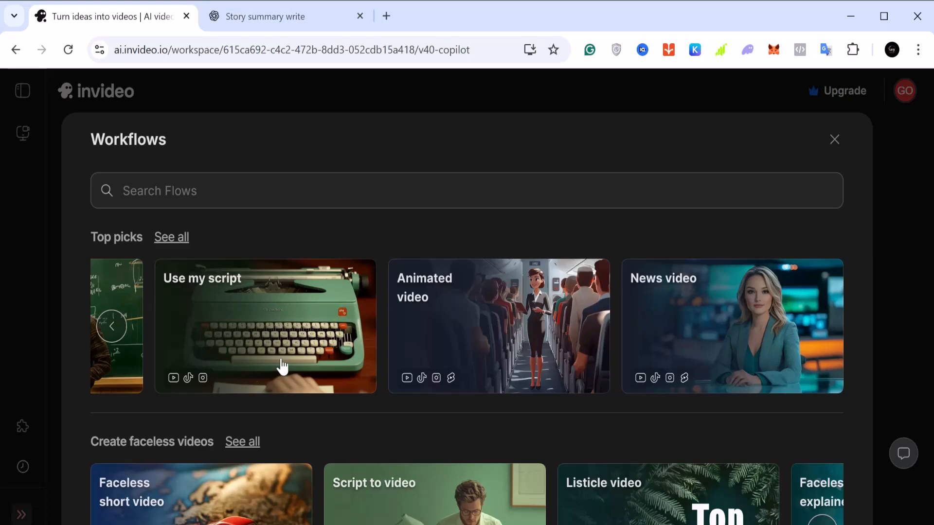
click(113, 333)
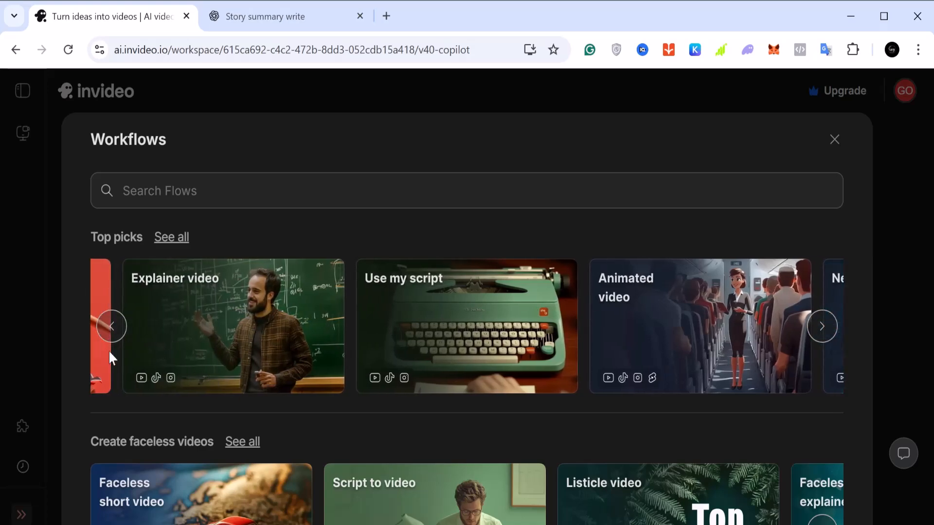
click(112, 326)
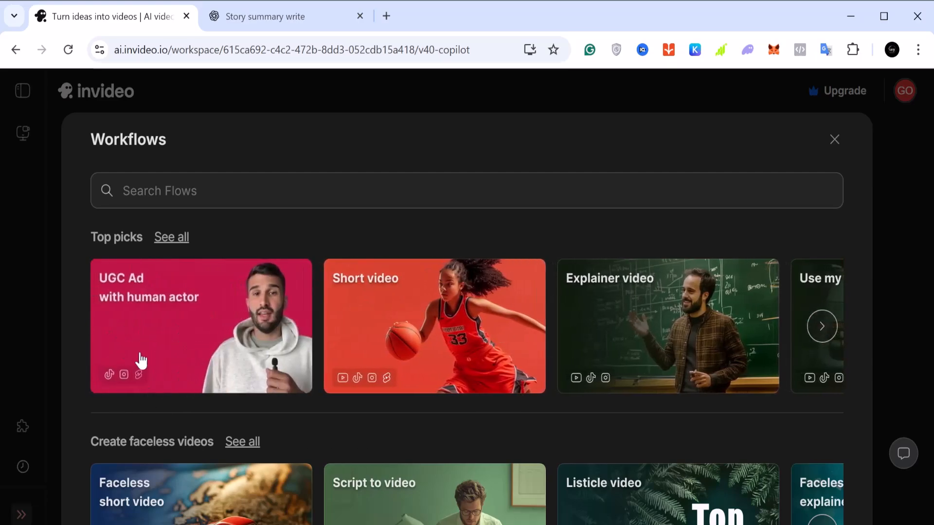
Look through the whole row of faceless video workflows
scroll(184, 317, down, 3)
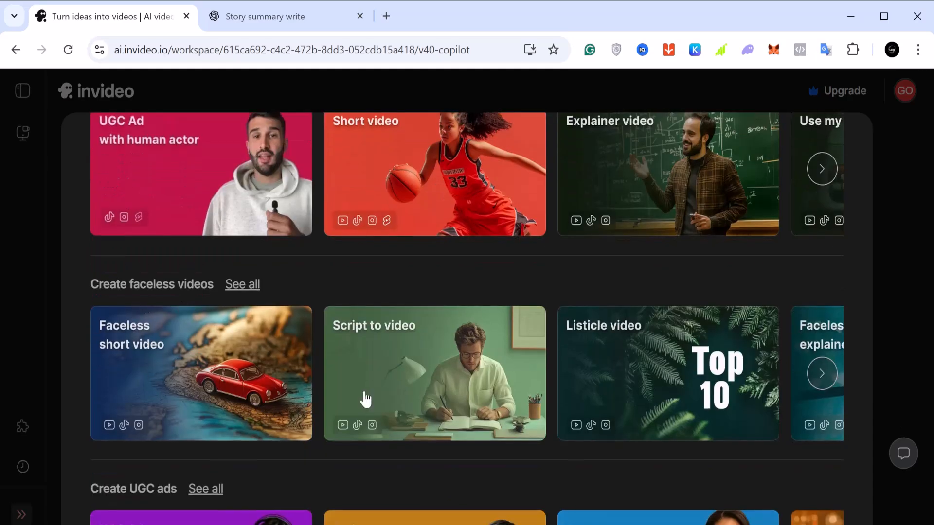
click(821, 373)
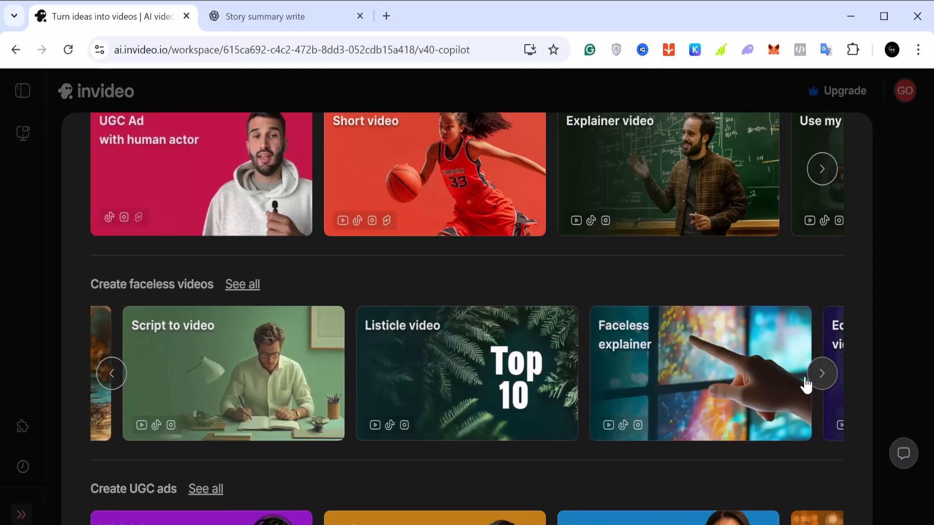
click(825, 378)
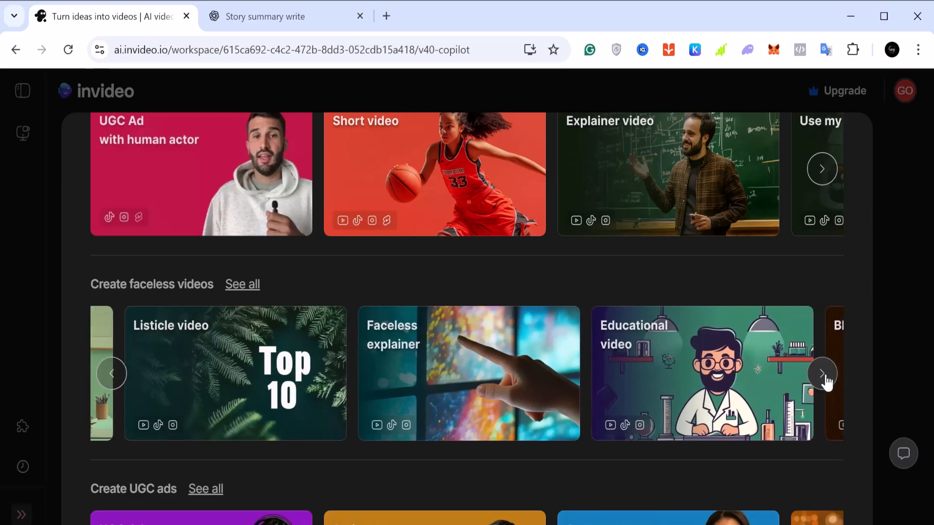
click(825, 379)
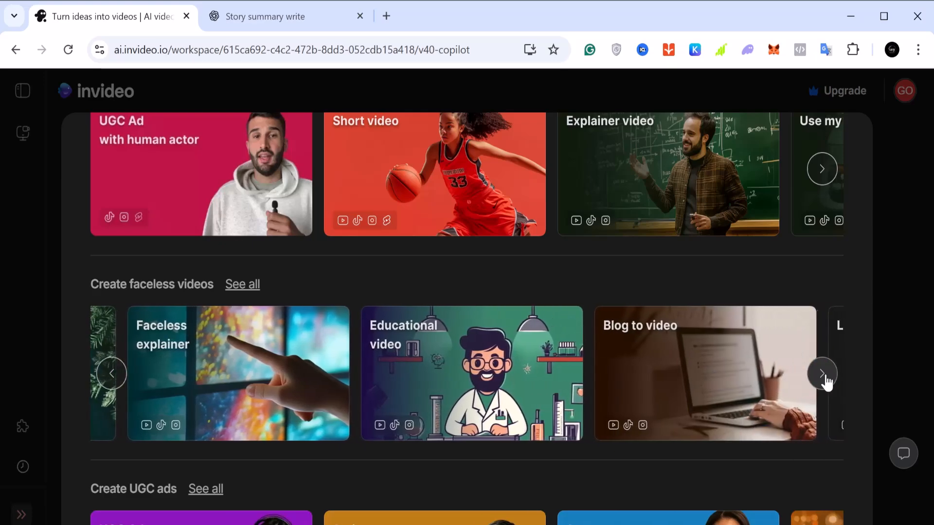
click(826, 379)
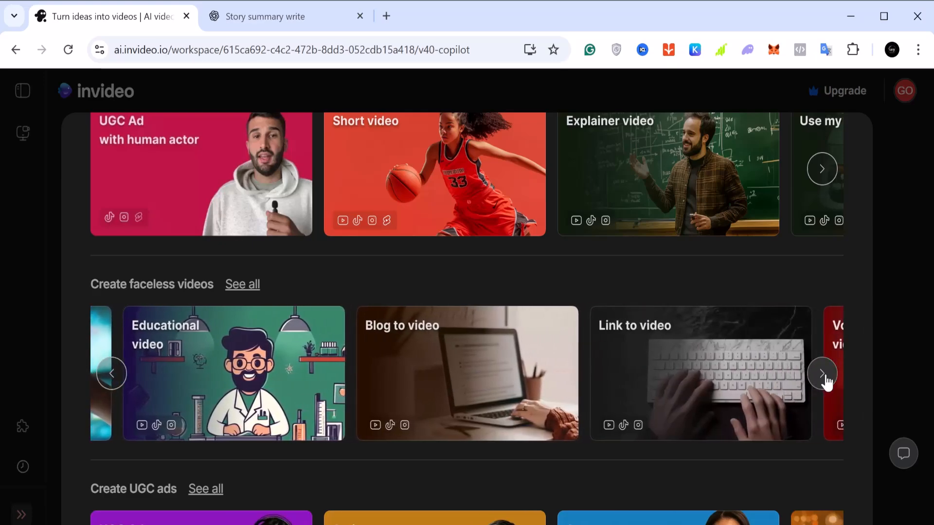
click(826, 380)
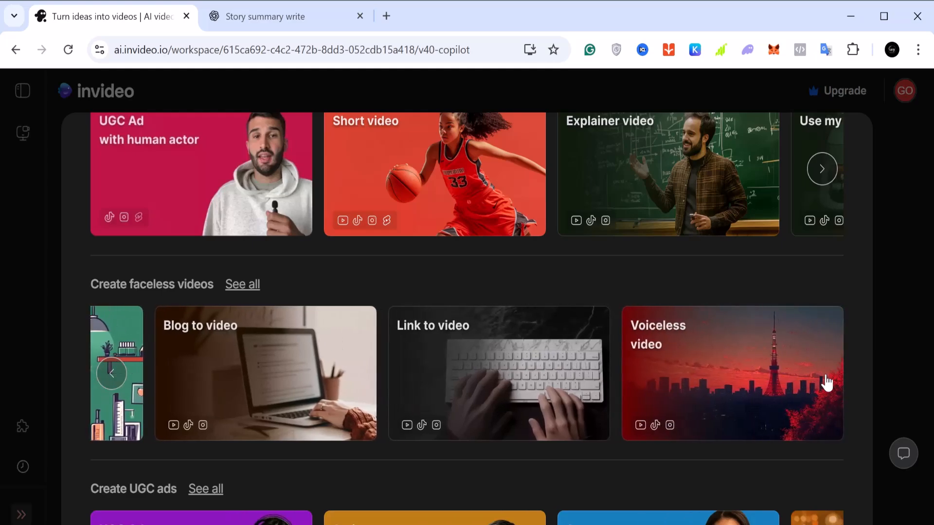
Look through the whole row of UGC ad workflows
scroll(826, 387, down, 5)
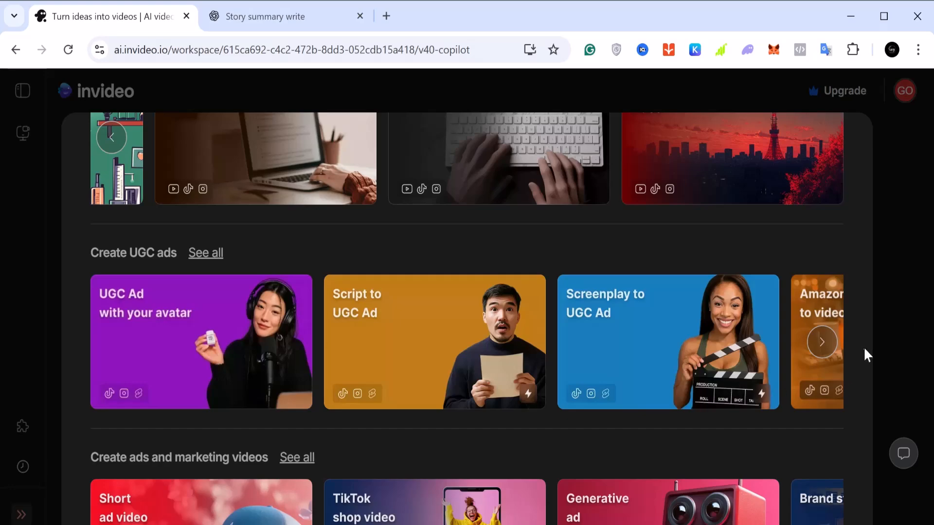
click(827, 352)
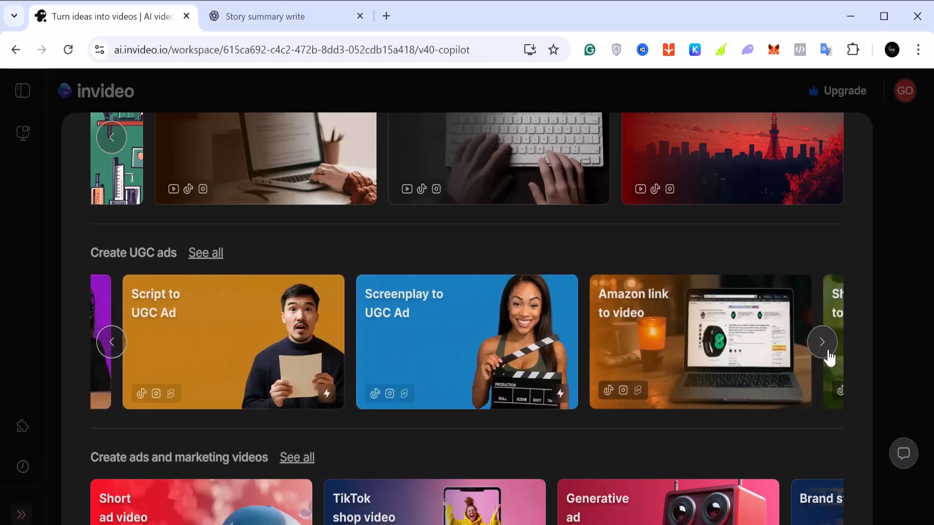
click(828, 352)
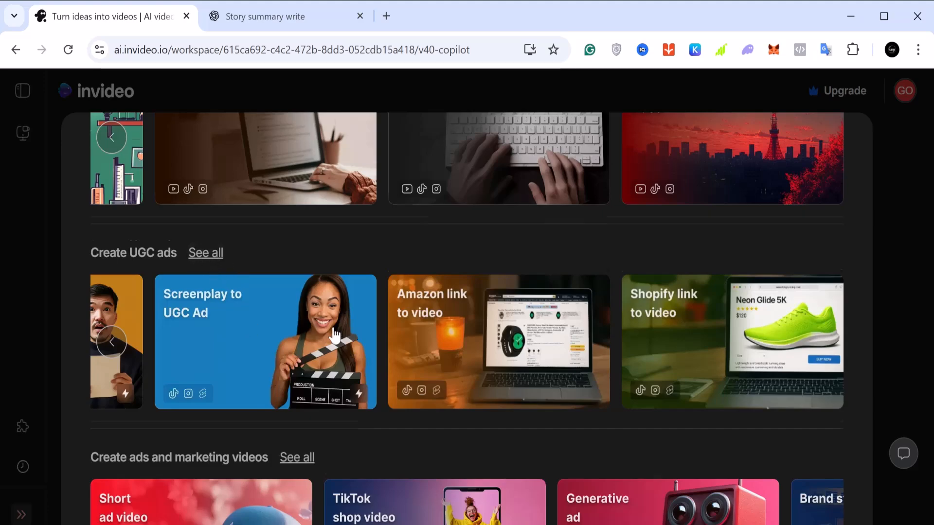
Look over the marketing and animated video workflows, and go through the whole row of generative film workflows
scroll(334, 334, down, 3)
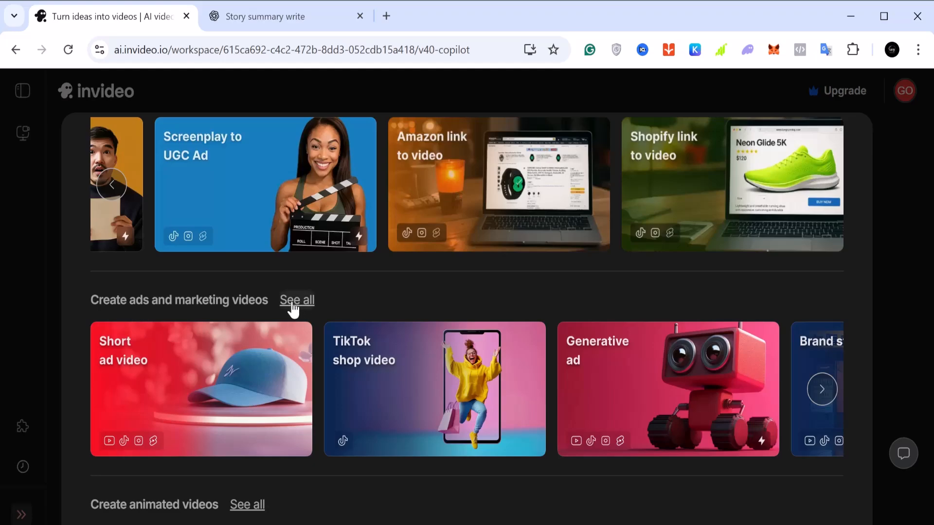
scroll(532, 290, down, 5)
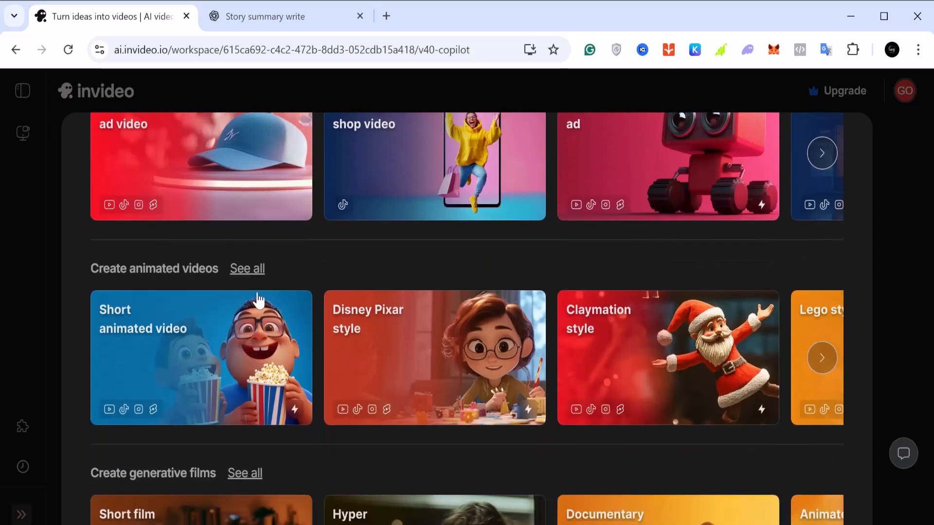
scroll(258, 301, down, 2)
scroll(257, 297, up, 3)
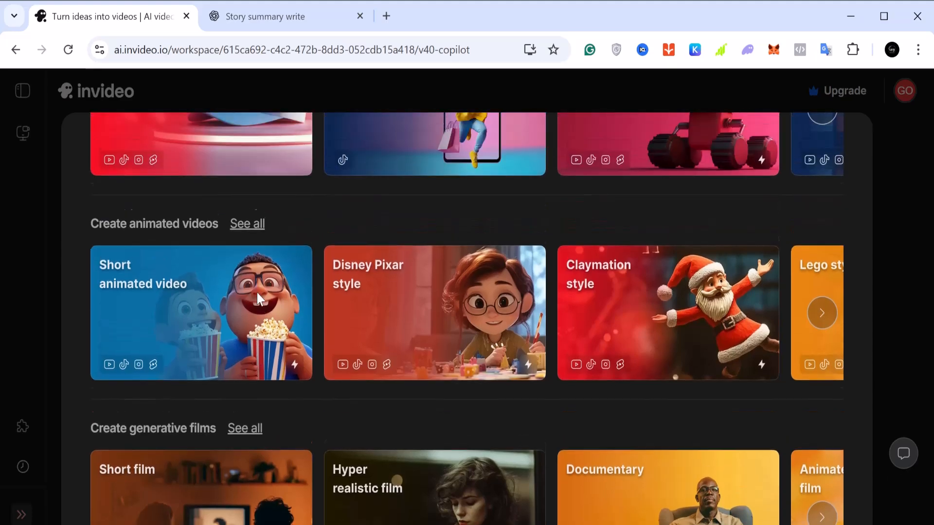
scroll(256, 291, down, 3)
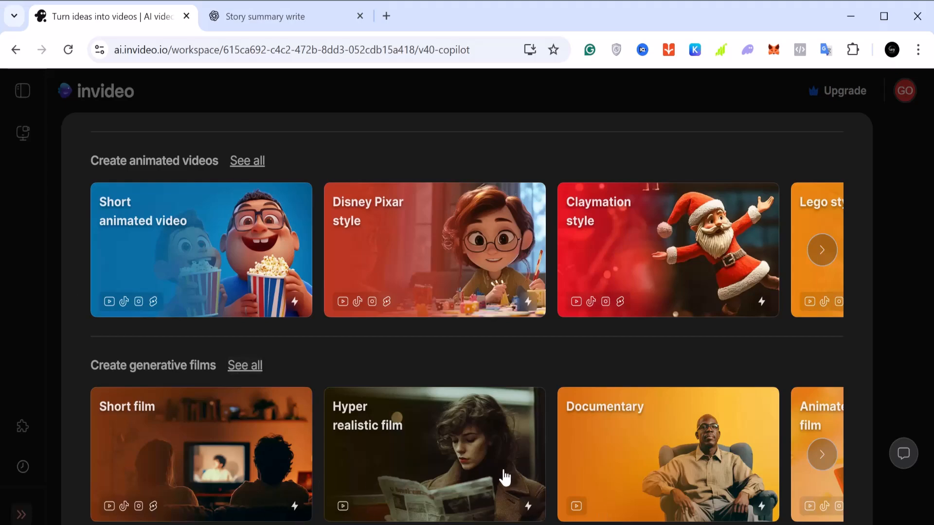
click(822, 456)
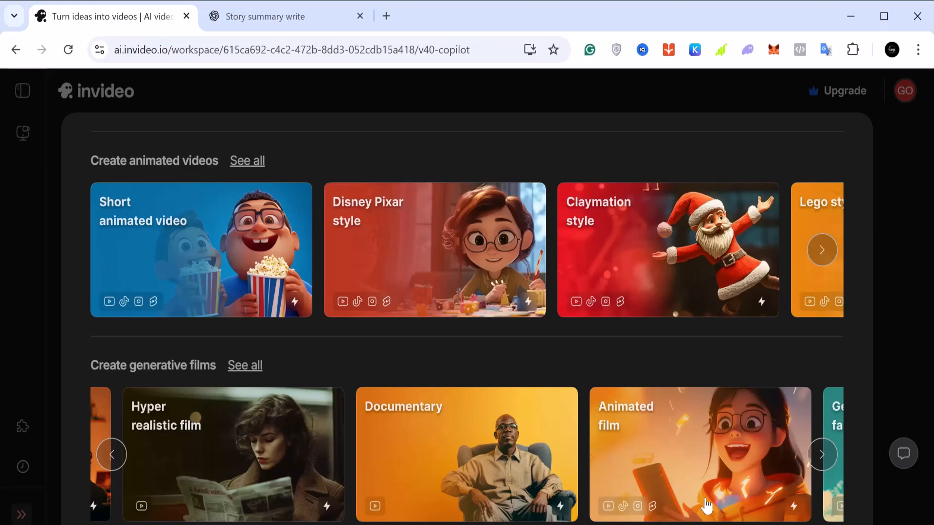
click(822, 455)
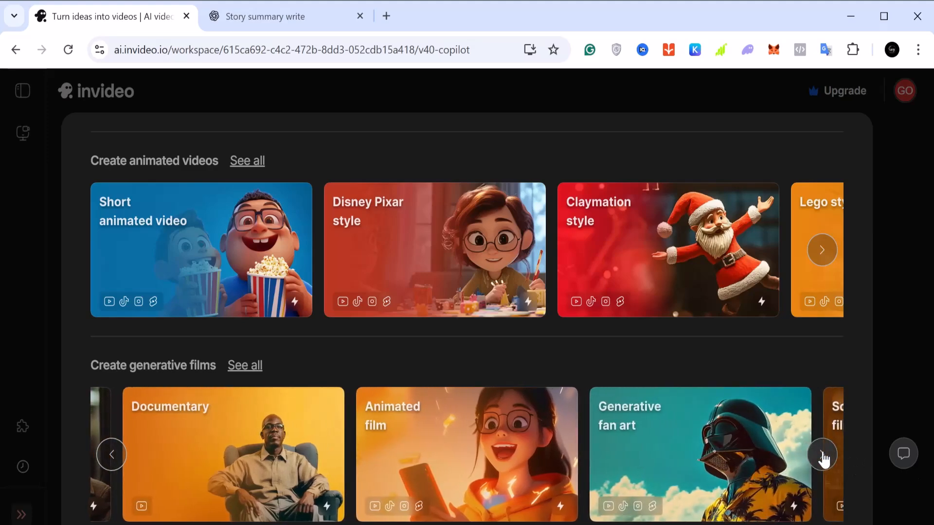
click(822, 455)
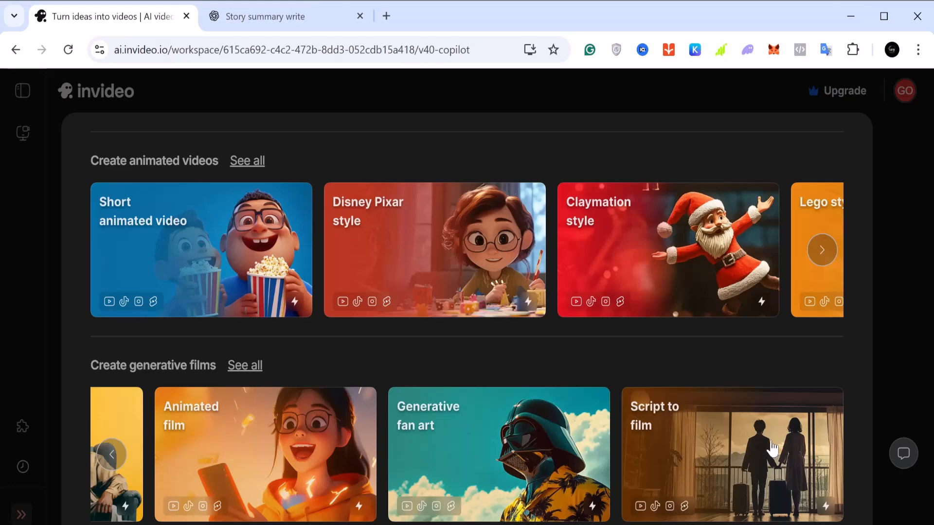
List all the animated video workflows and open the Claymation style one
scroll(772, 449, up, 3)
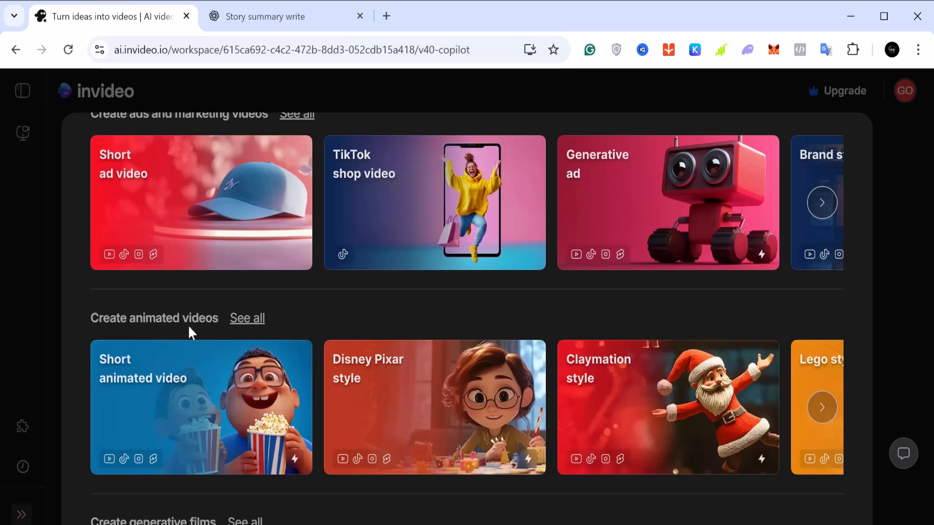
click(258, 319)
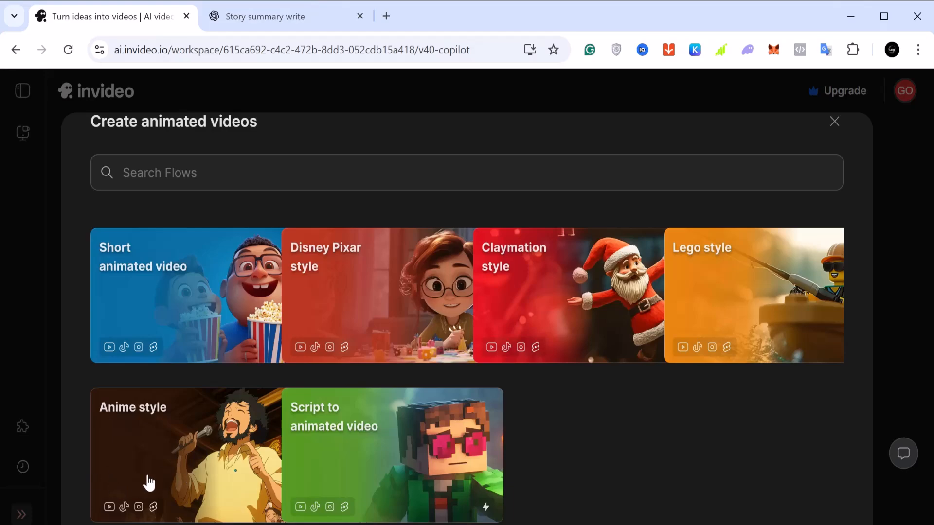
click(536, 300)
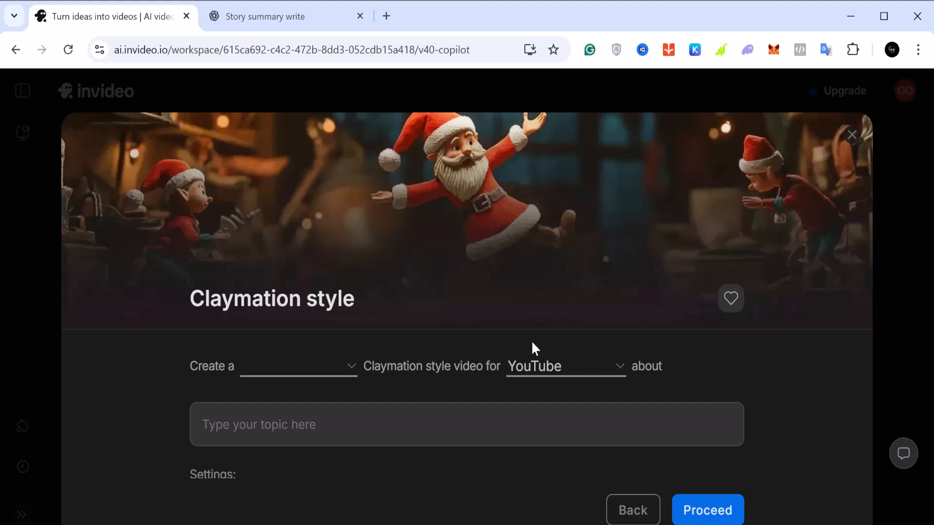
Look over the Claymation style form and paste the copied story summary in as the video's topic
scroll(532, 349, down, 2)
scroll(535, 349, down, 2)
scroll(536, 348, up, 3)
scroll(535, 349, down, 3)
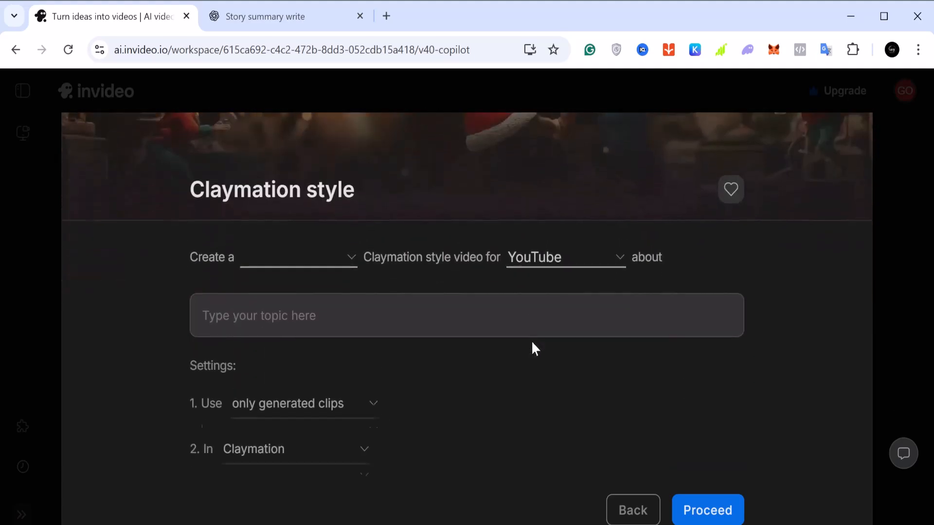
scroll(534, 348, up, 2)
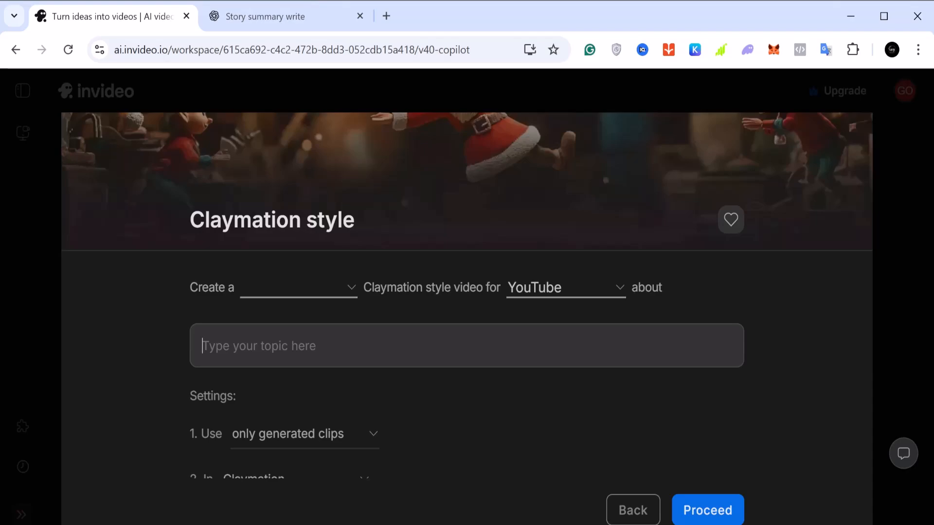
right_click(325, 348)
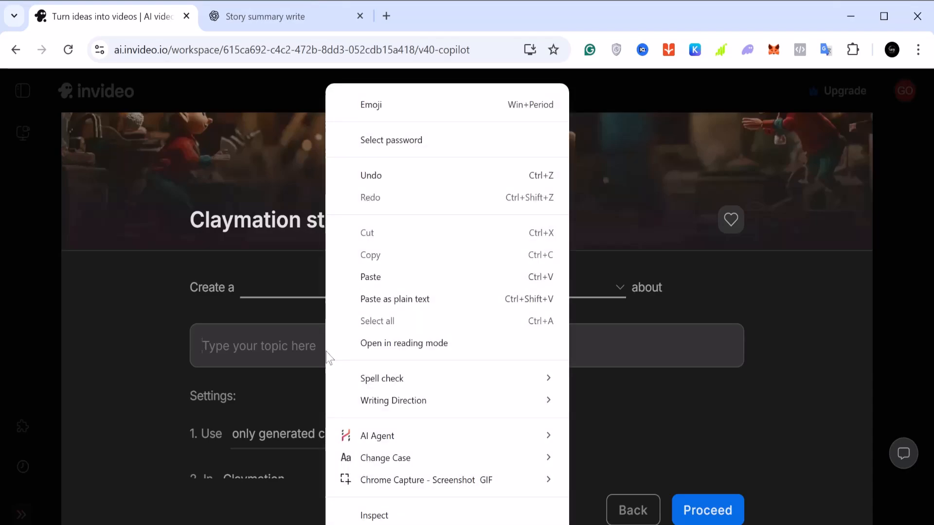
click(382, 278)
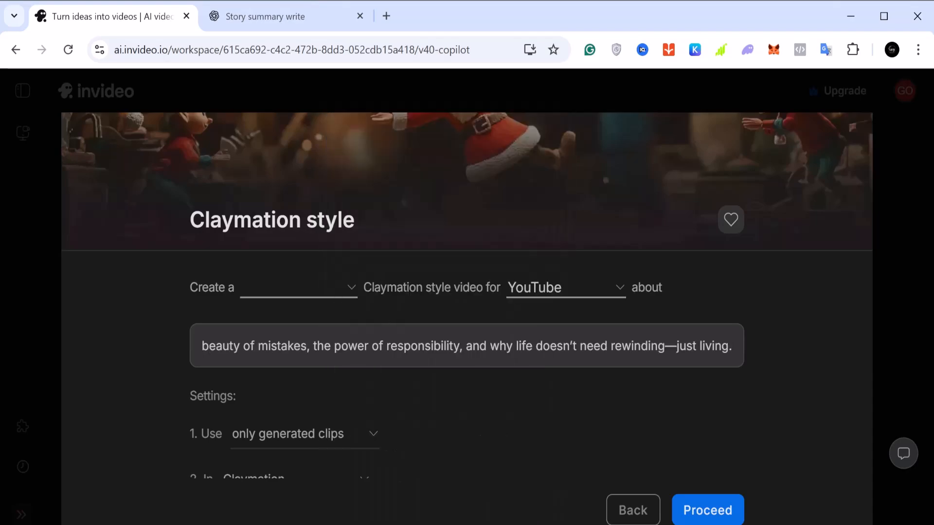
Make the Claymation video fast paced and choose YouTube as its platform
click(351, 288)
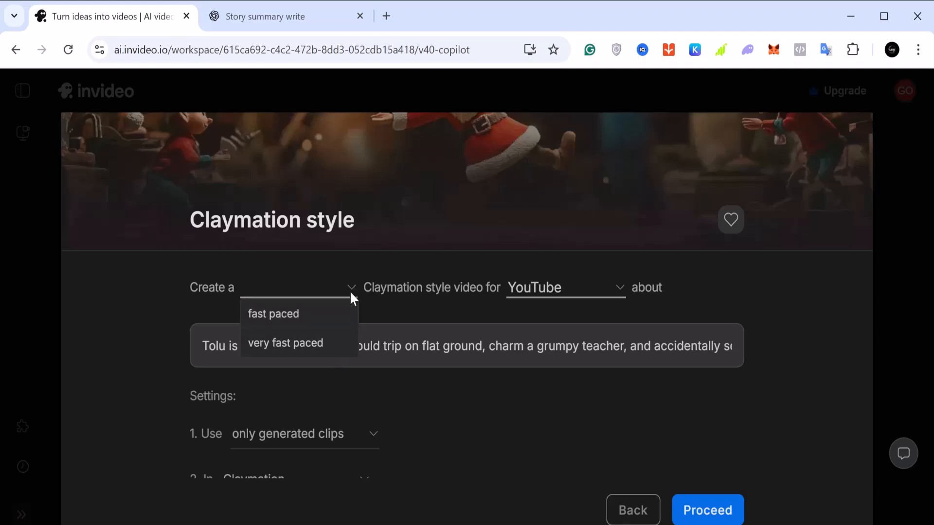
click(340, 313)
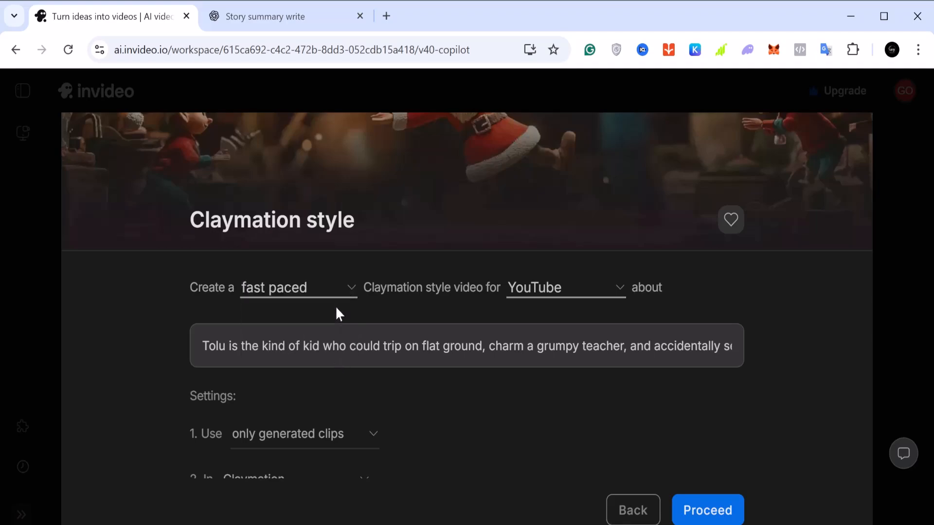
click(620, 297)
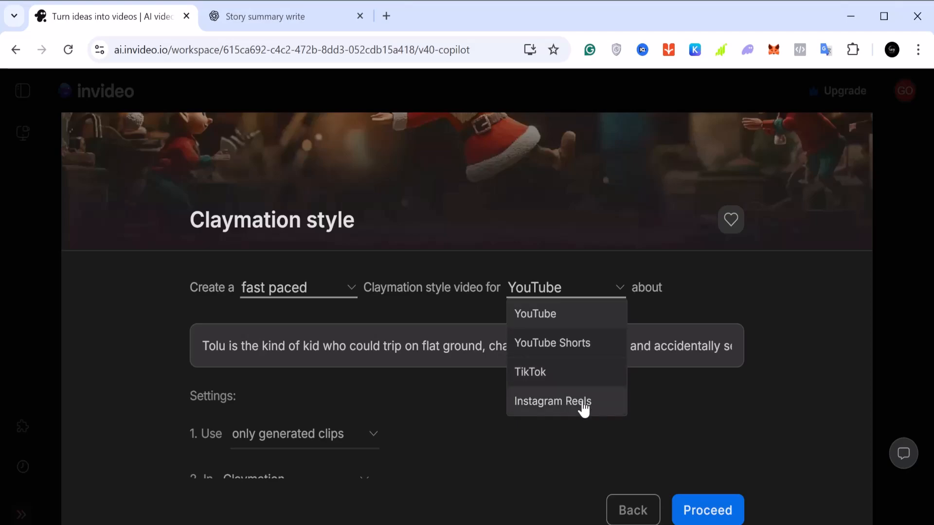
click(591, 321)
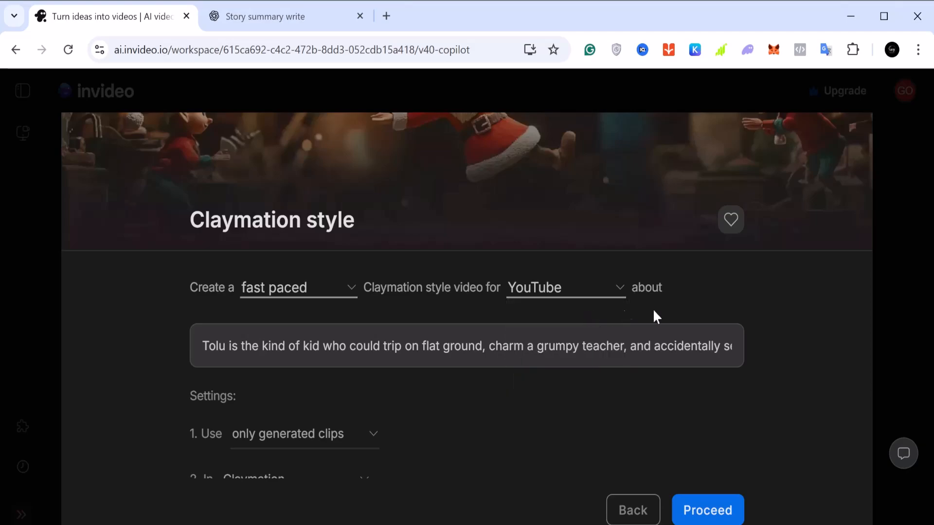
Choose only generated clips as the media used in the video
scroll(694, 308, down, 3)
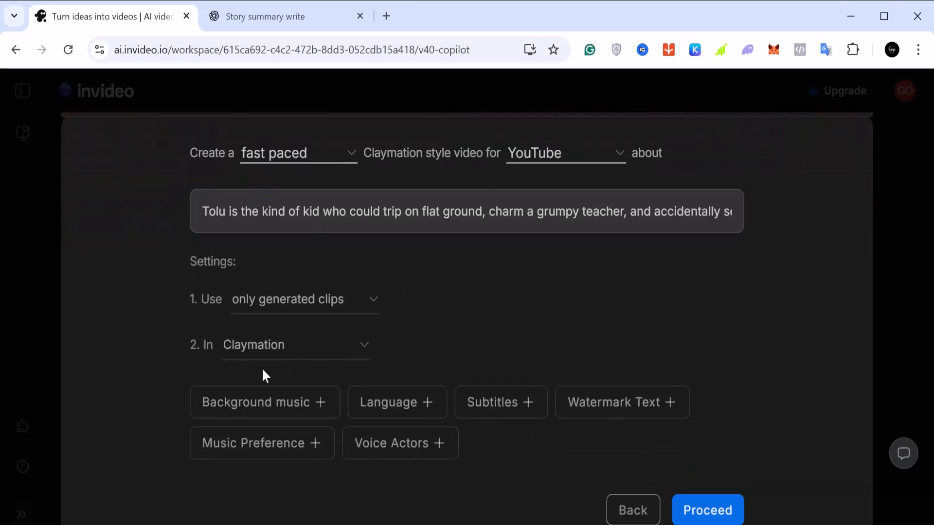
click(371, 305)
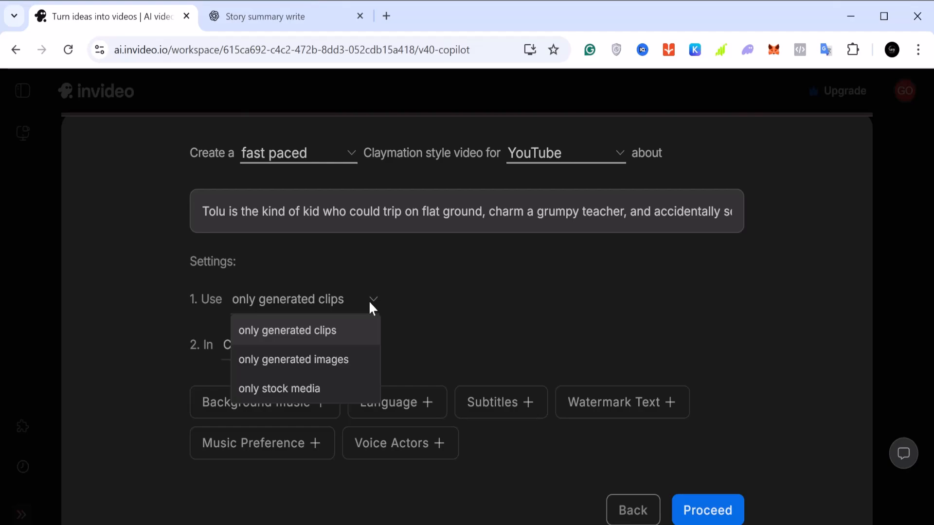
click(308, 334)
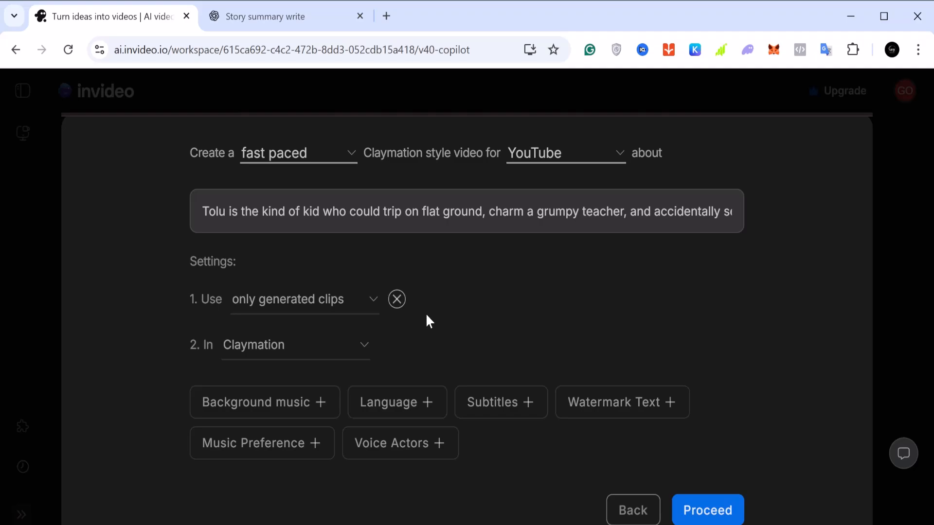
Look through the available visual styles, keeping Claymation selected
click(360, 353)
scroll(323, 313, down, 3)
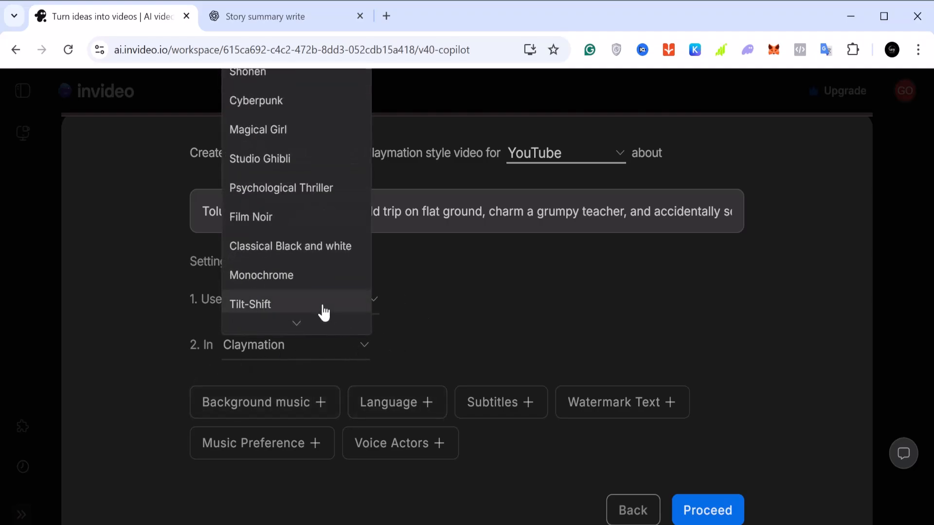
scroll(324, 314, up, 2)
scroll(323, 313, up, 2)
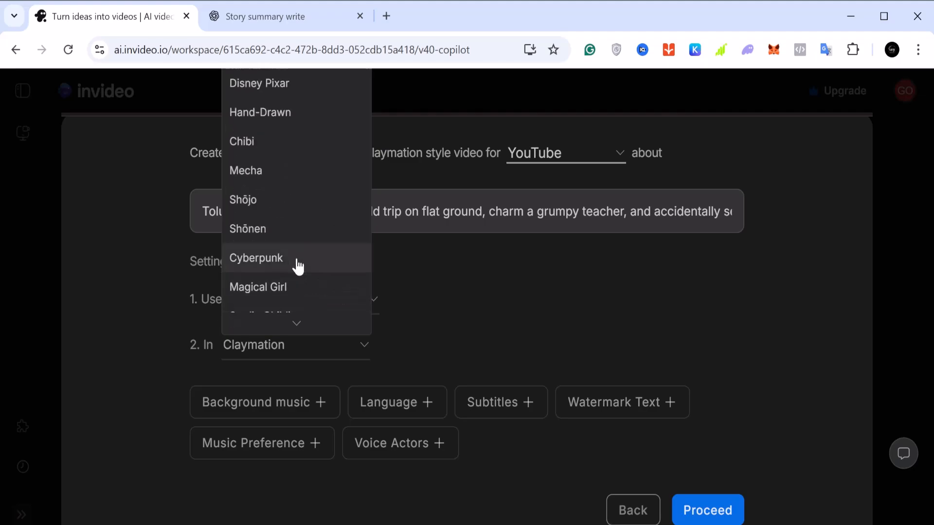
scroll(290, 264, up, 1)
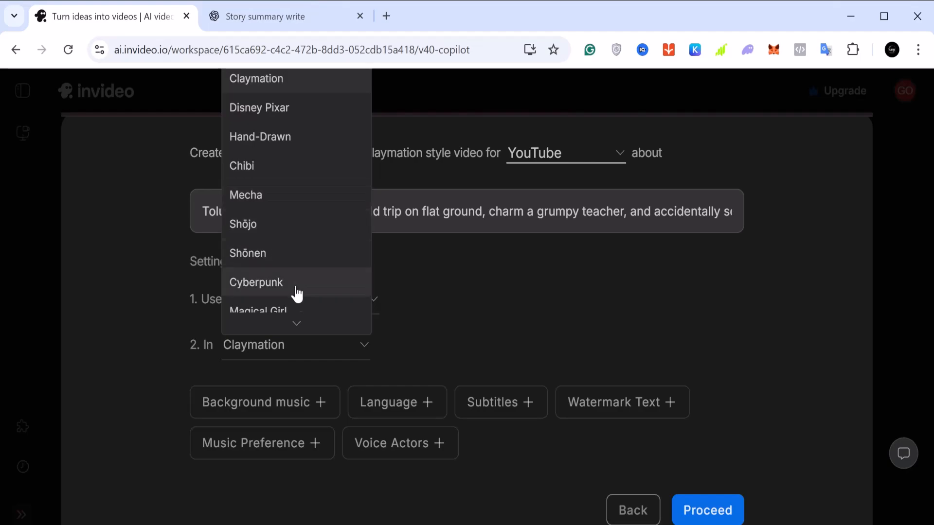
click(425, 338)
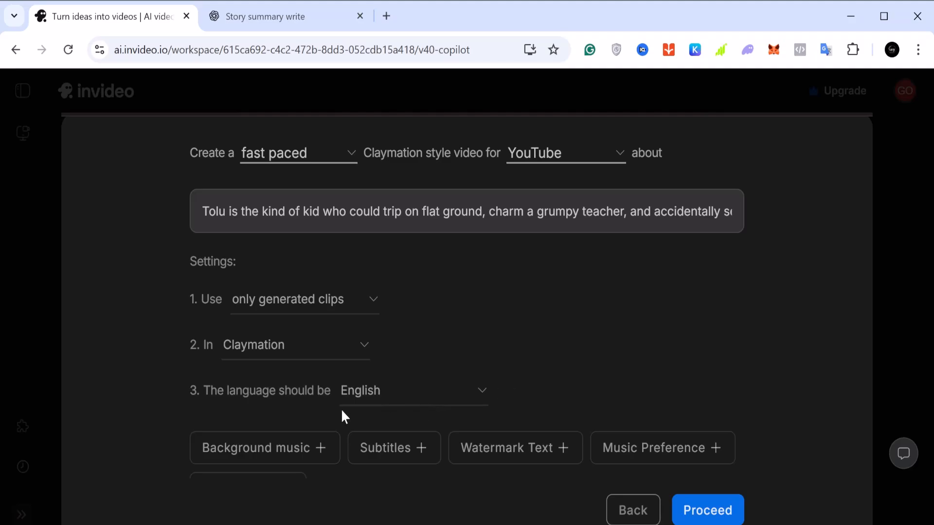
Look through the languages offered for the video, keeping English selected
click(479, 391)
scroll(454, 306, down, 7)
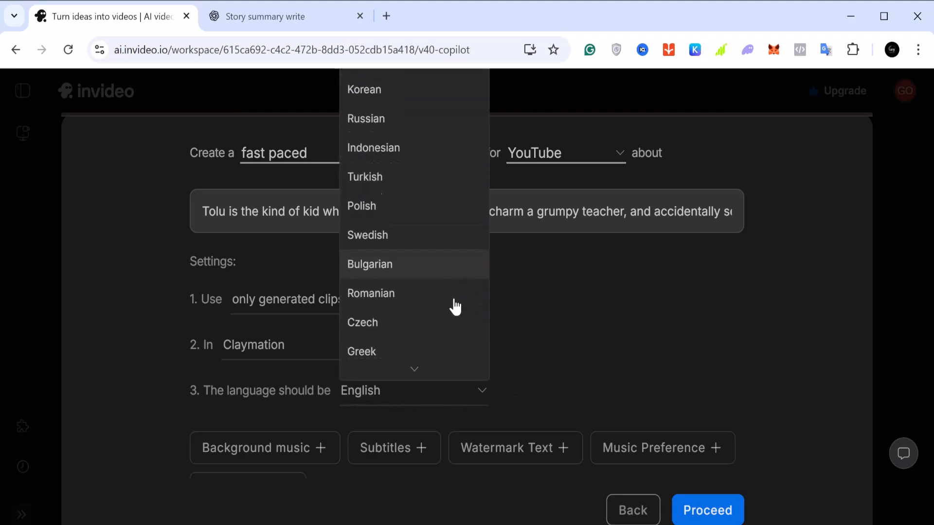
scroll(455, 306, up, 7)
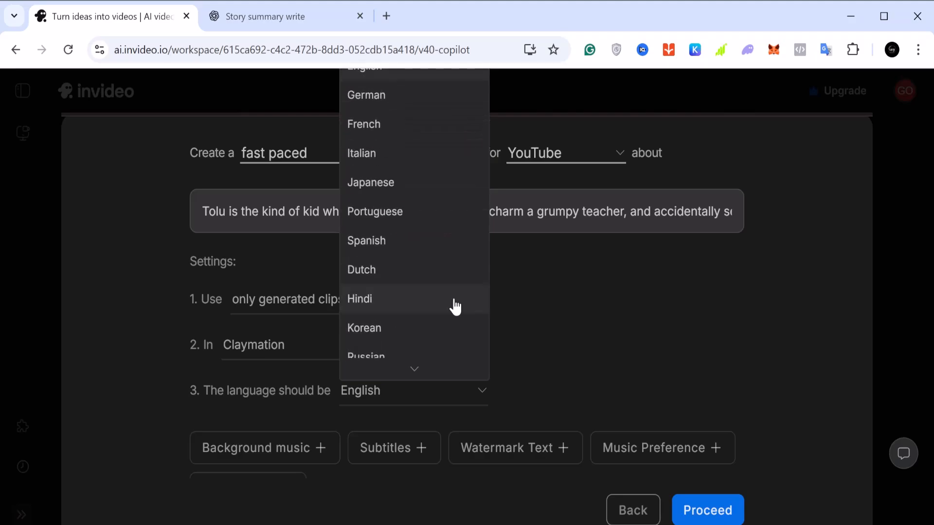
scroll(455, 306, down, 20)
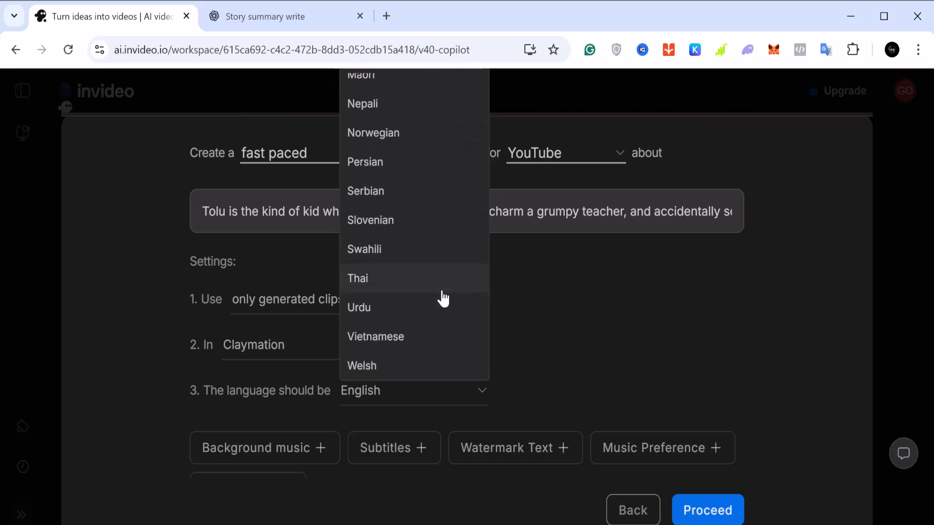
scroll(446, 307, up, 10)
click(572, 349)
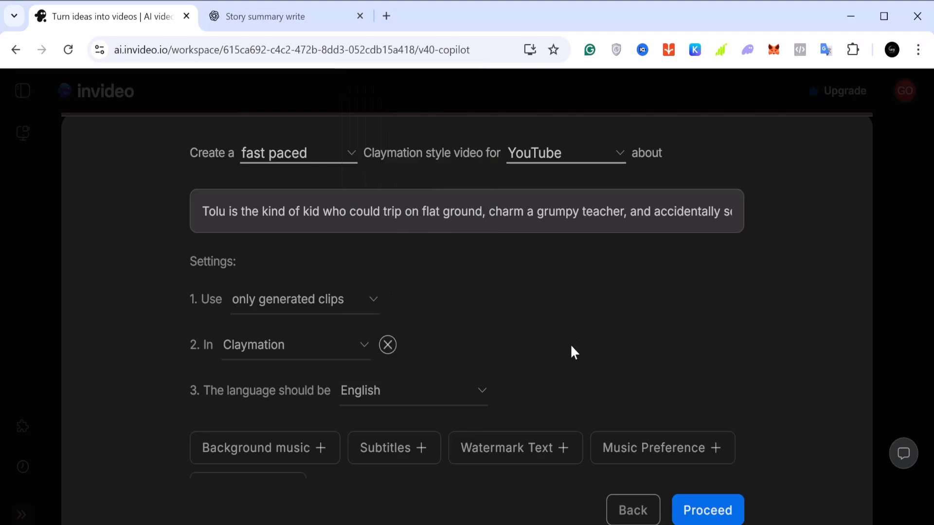
Try adding a music preference to the video settings and remove it again
click(647, 456)
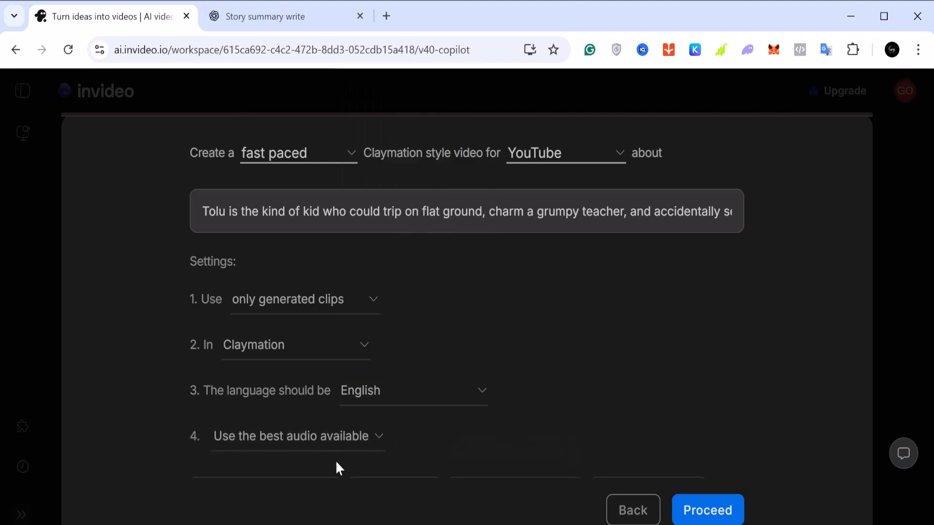
click(403, 437)
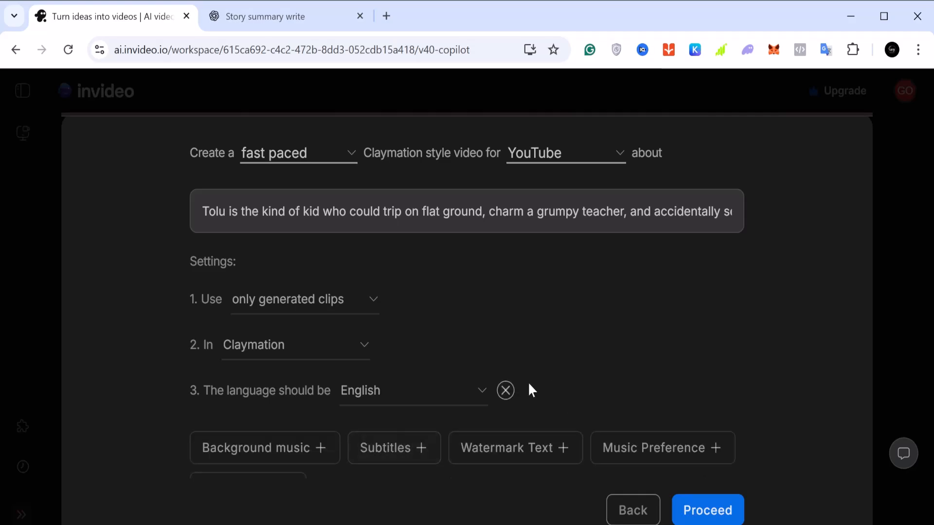
scroll(504, 400, down, 2)
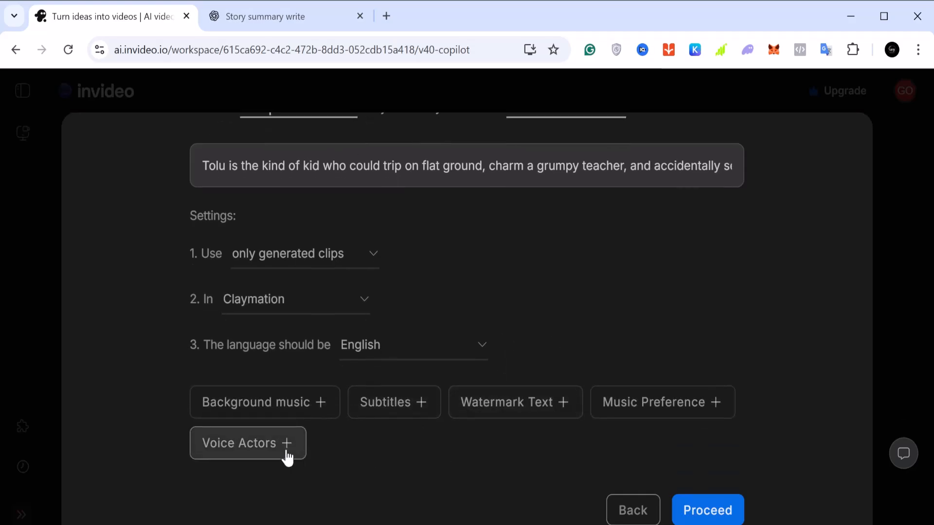
Add a voice actor setting using any voice for the Narrator, looking through the gender, voice and speaker options
click(287, 457)
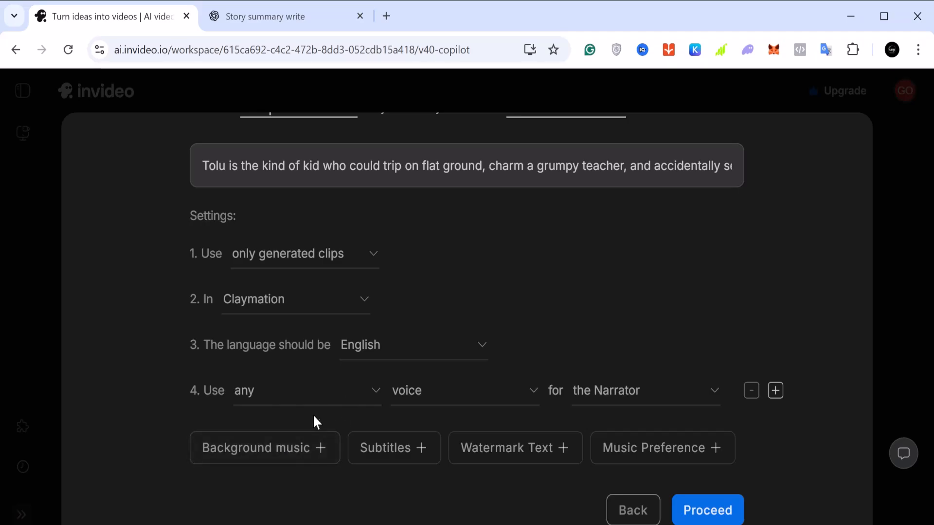
click(376, 398)
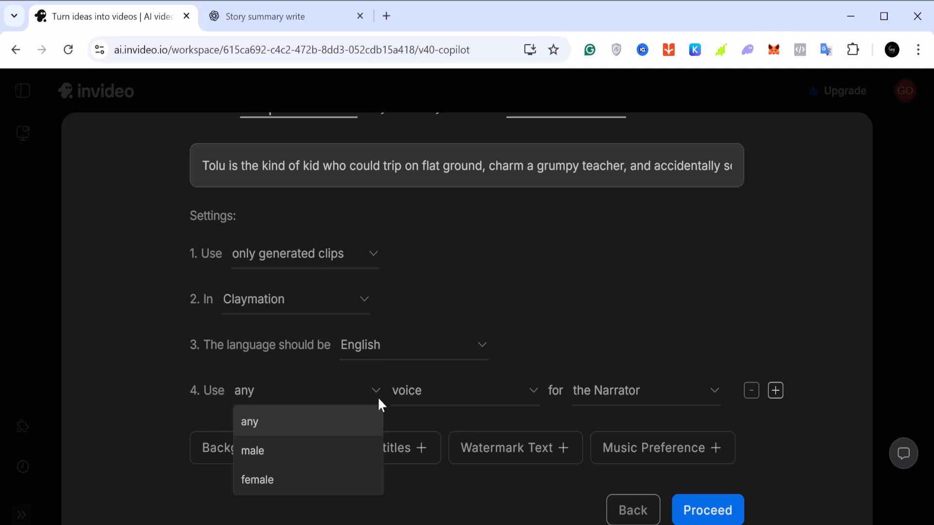
click(367, 422)
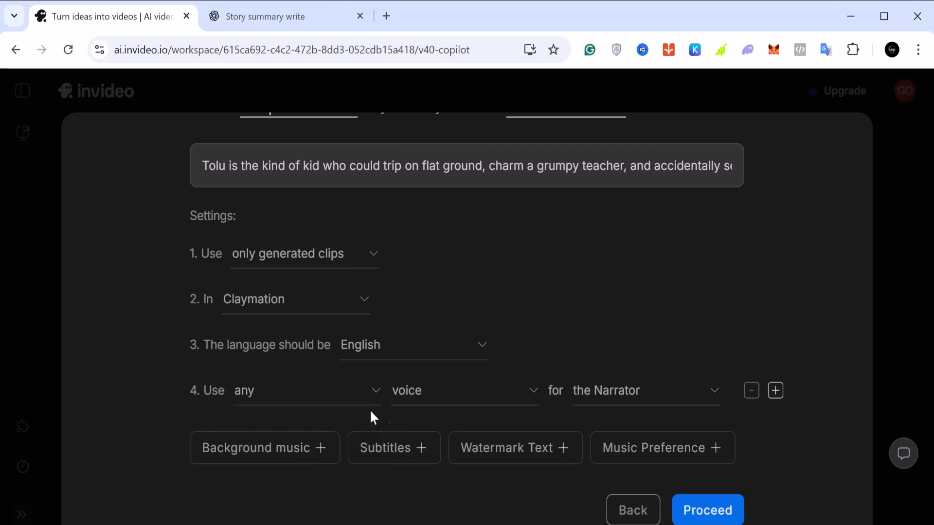
click(470, 400)
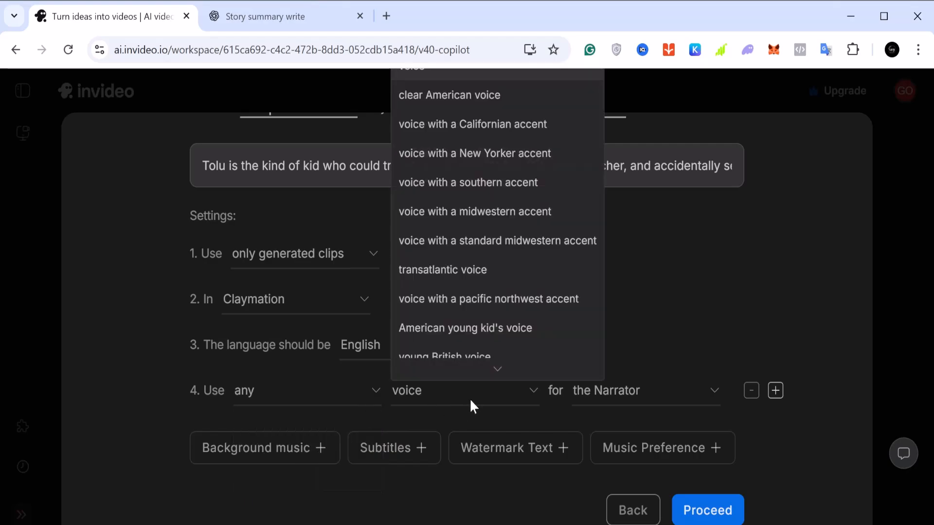
click(462, 401)
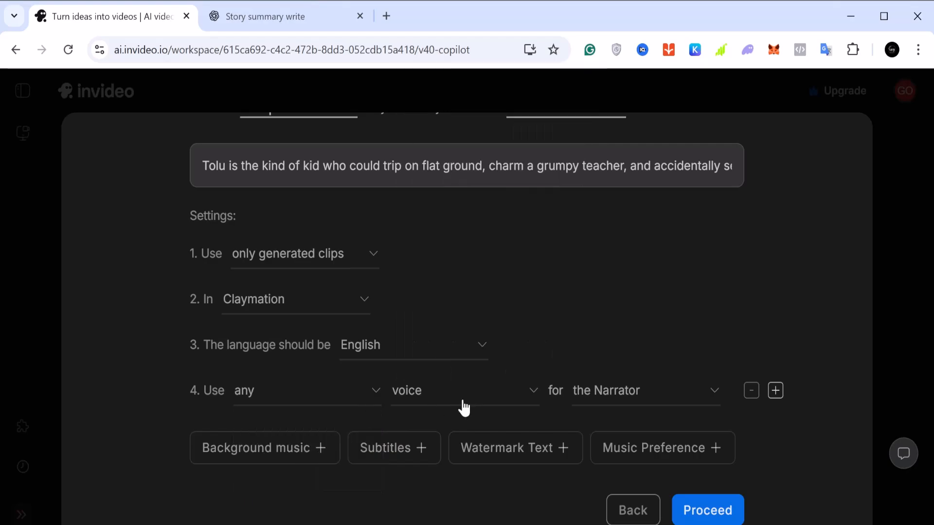
click(636, 400)
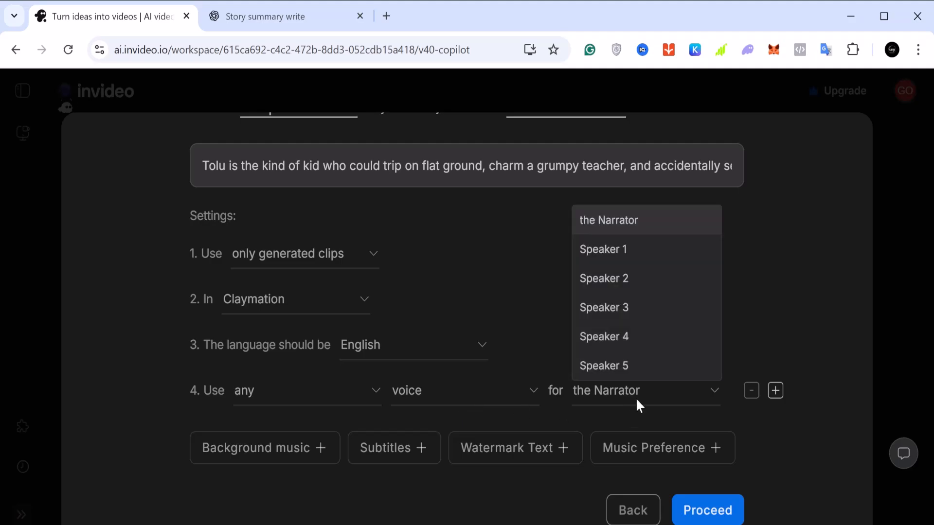
click(645, 401)
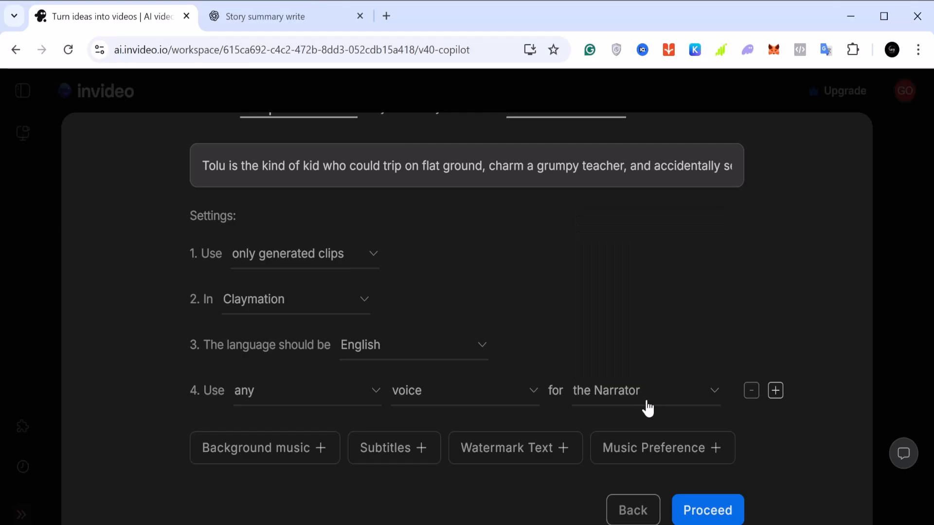
Check over the chosen video settings and proceed to the assembled video prompt
scroll(646, 402, down, 1)
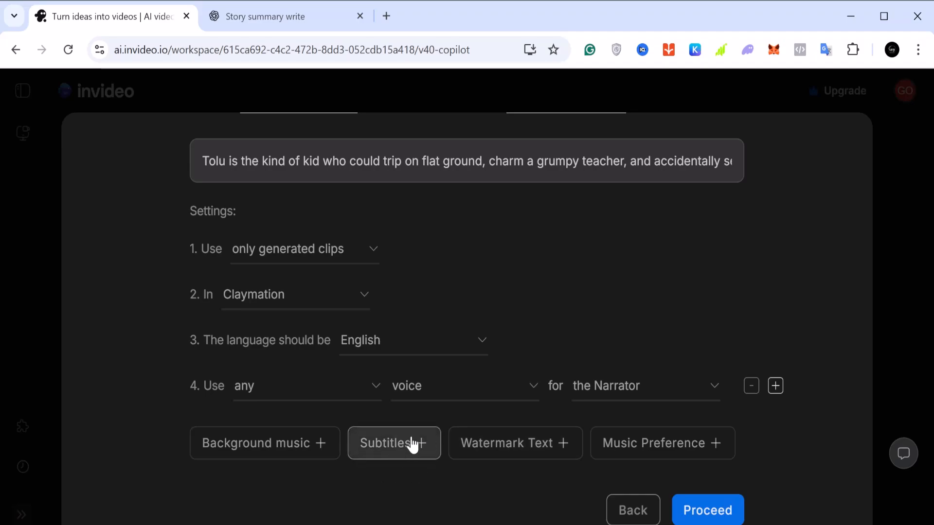
scroll(407, 428, up, 1)
scroll(405, 426, up, 3)
scroll(404, 425, down, 3)
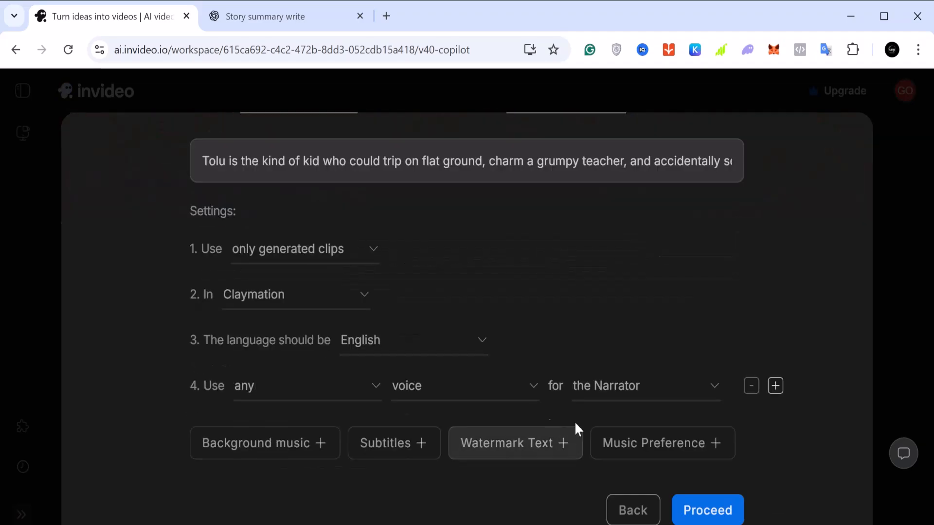
click(715, 512)
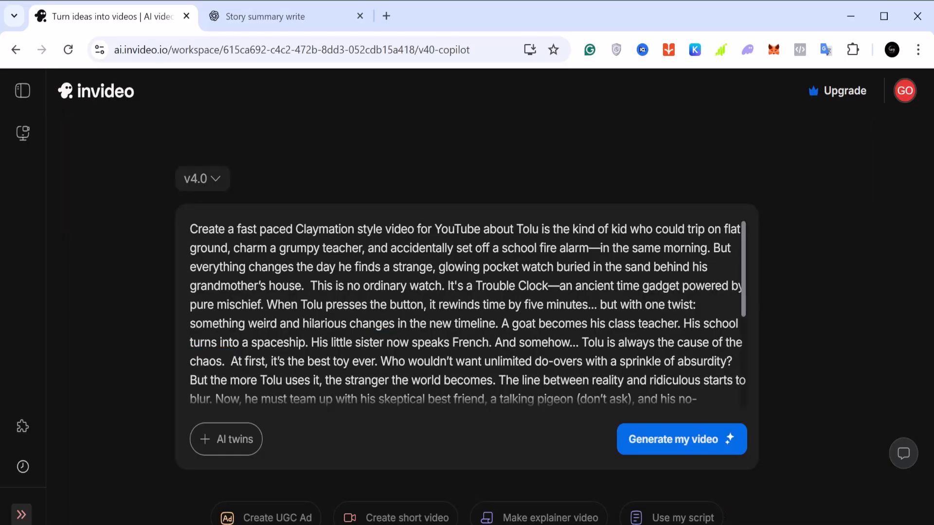
Read through the assembled prompt, from the Claymation opening line and story text to the settings at its end
scroll(467, 314, down, 4)
scroll(467, 314, up, 4)
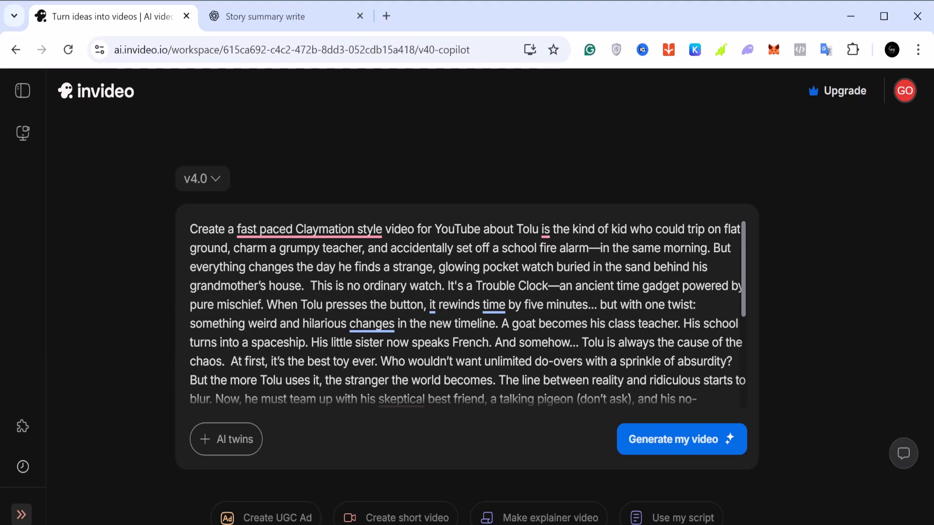
drag(742, 285, 743, 369)
scroll(432, 311, up, 4)
scroll(432, 310, down, 4)
scroll(585, 328, down, 2)
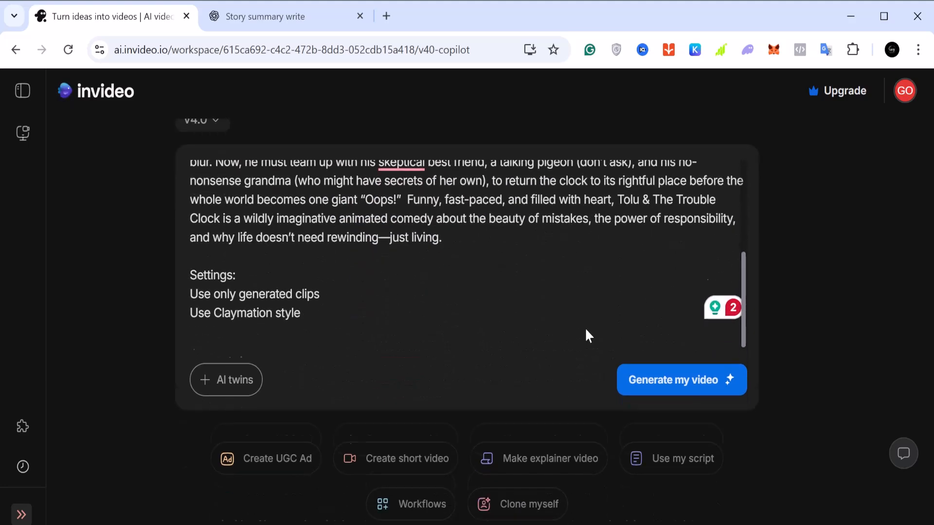
scroll(467, 229, up, 5)
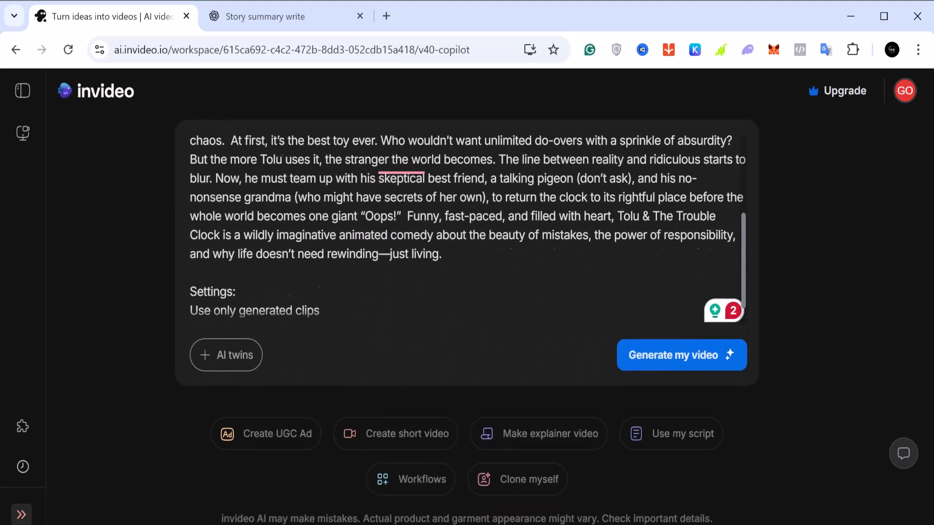
scroll(467, 229, up, 2)
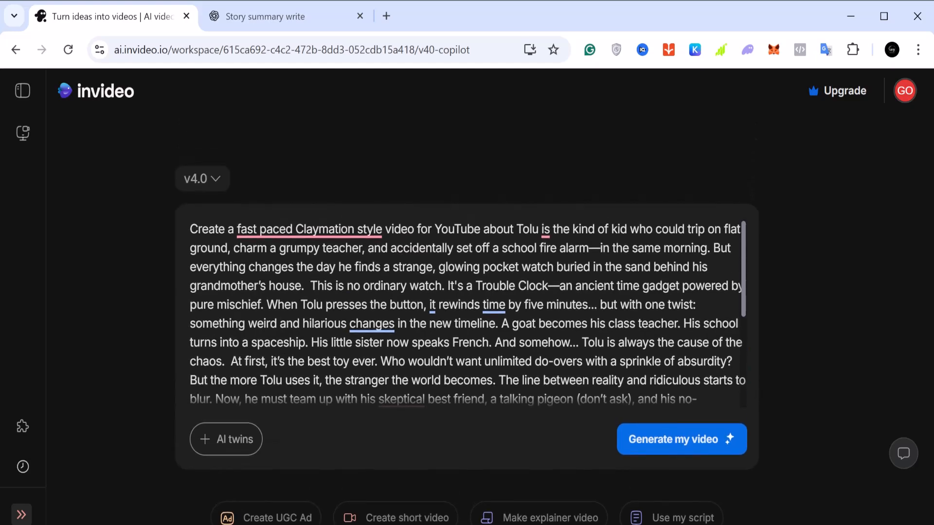
scroll(469, 313, down, 4)
scroll(469, 312, up, 4)
scroll(658, 436, down, 2)
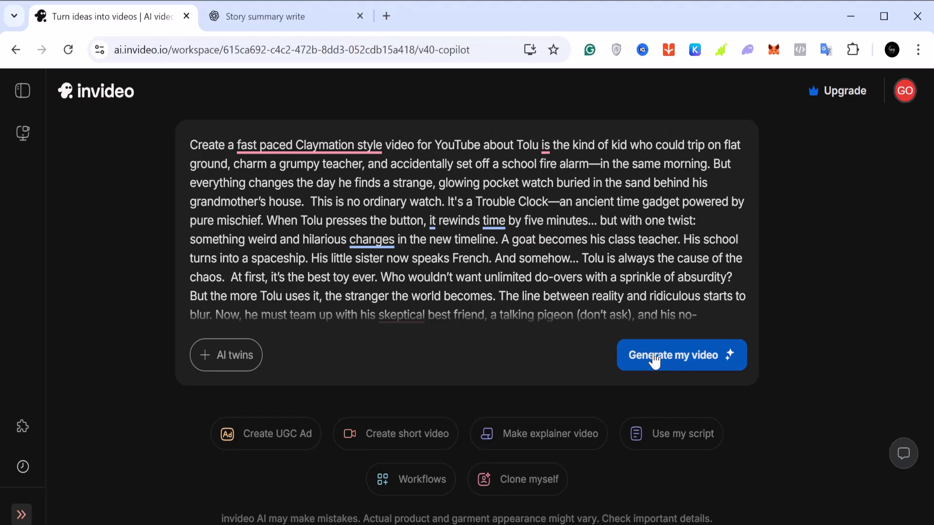
Submit the prompt and request a YouTube video, keeping 24 seconds, Cinematic Live Action and the Generative mode
click(654, 361)
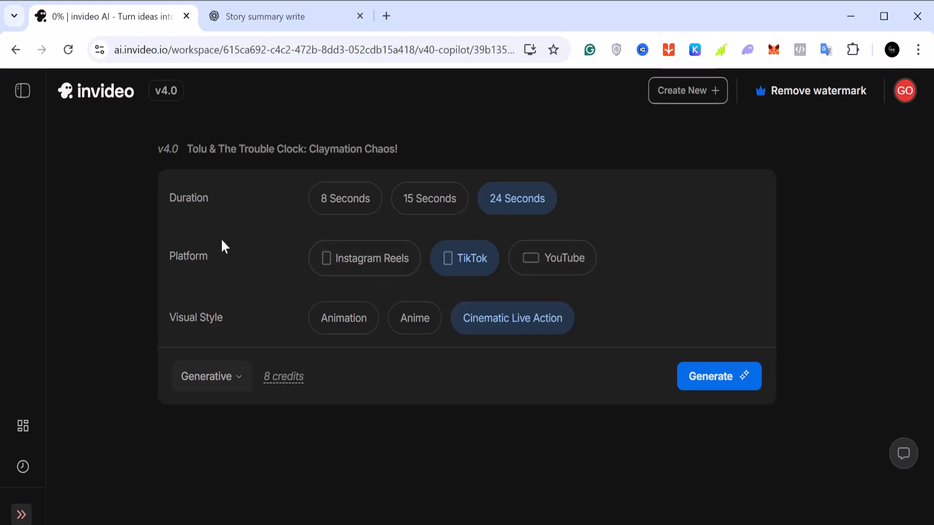
click(548, 263)
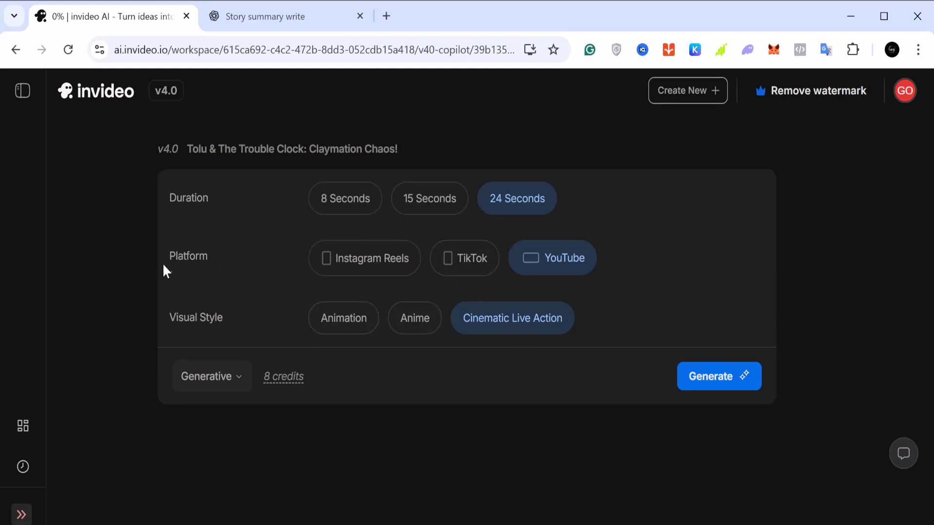
click(243, 386)
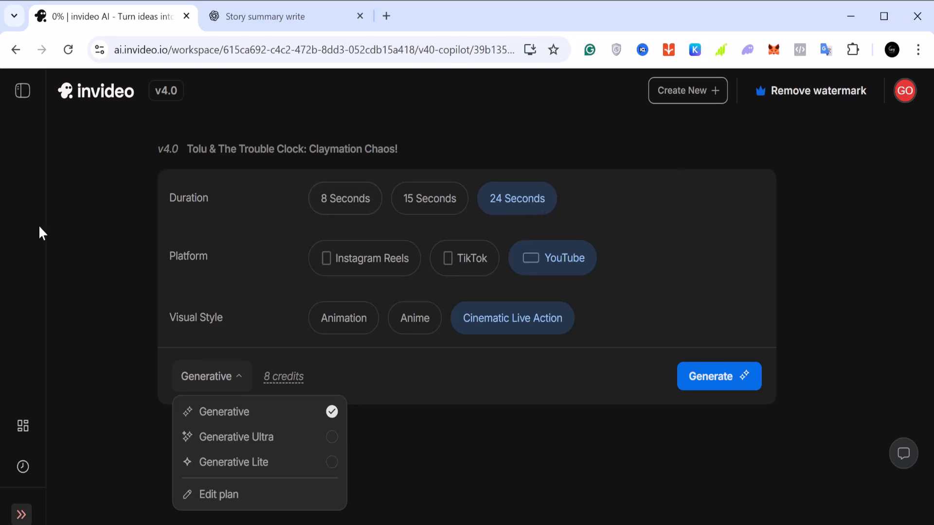
click(104, 226)
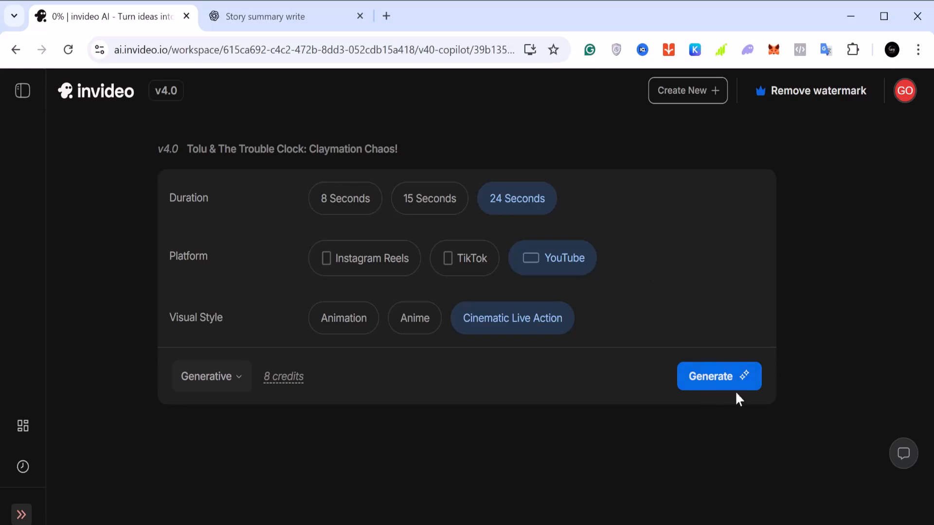
click(718, 379)
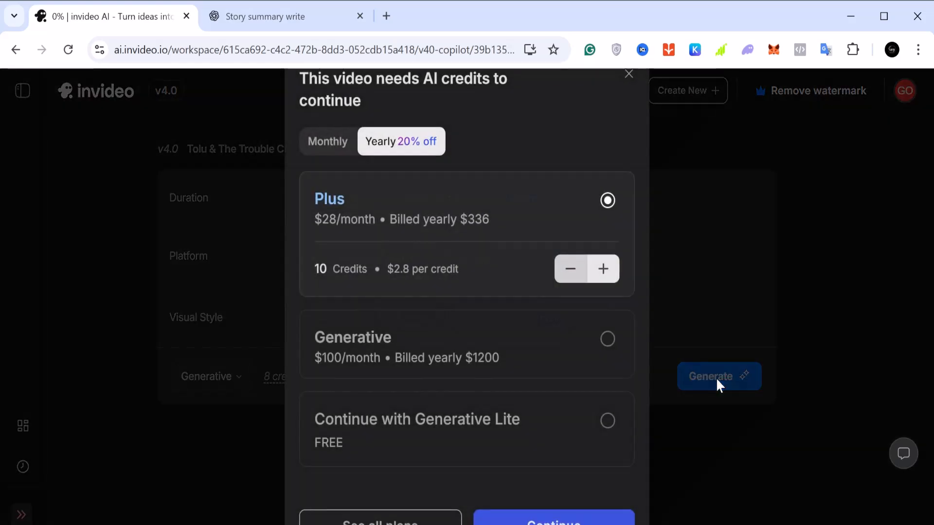
click(716, 377)
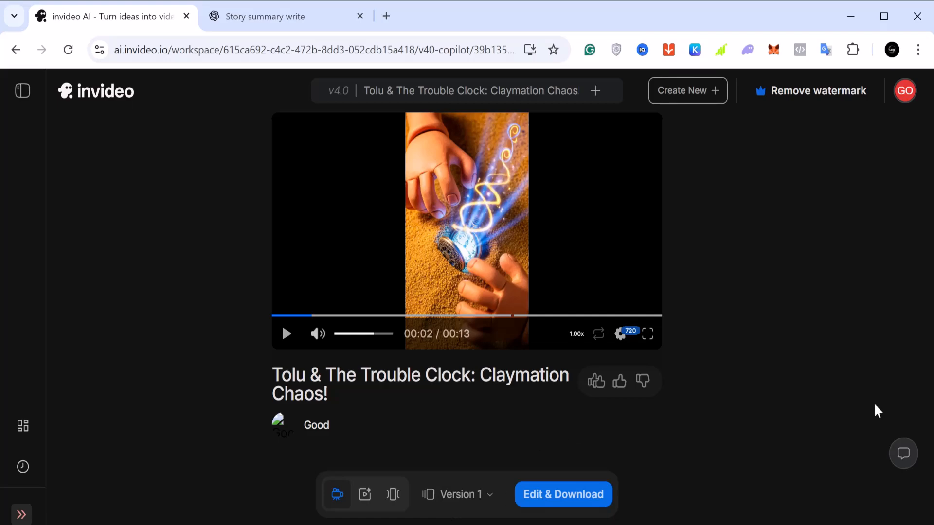
Open the generated video for editing, skip the feedback request, and look through the Chapter 1 media clips
click(551, 505)
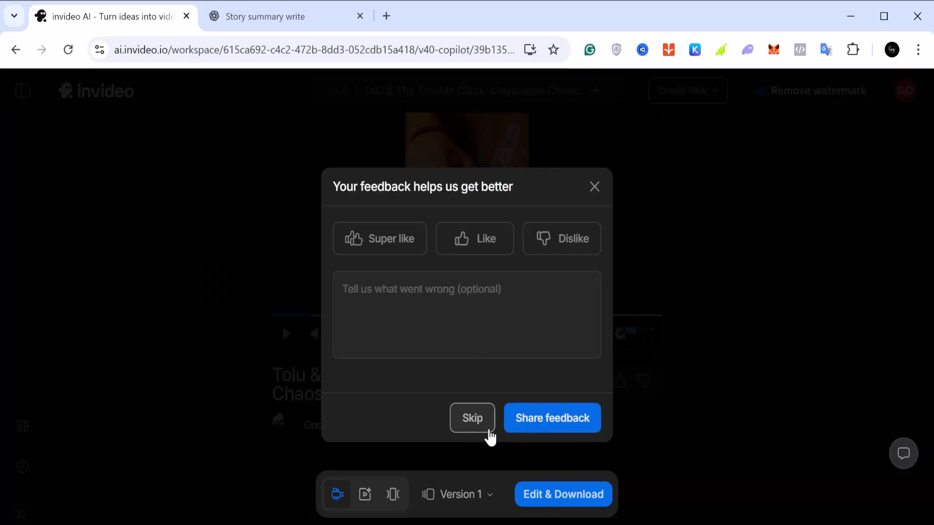
click(479, 421)
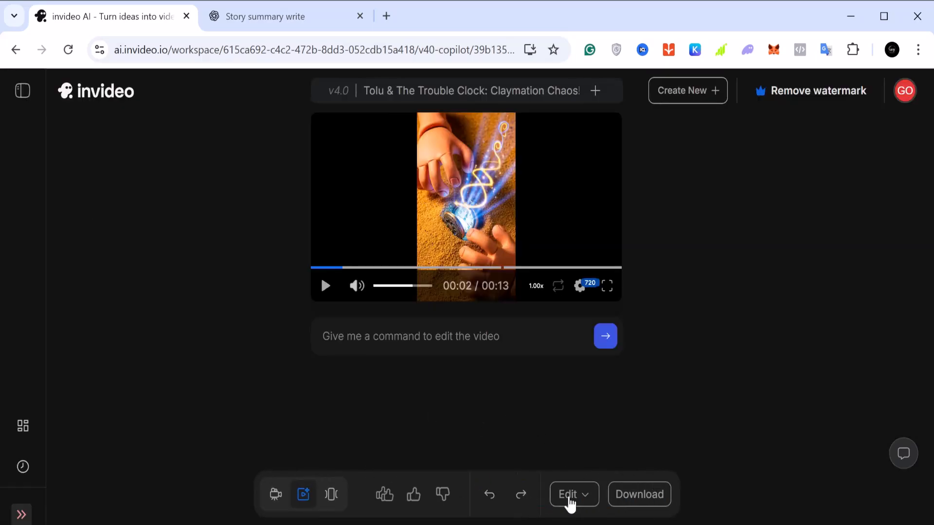
click(570, 503)
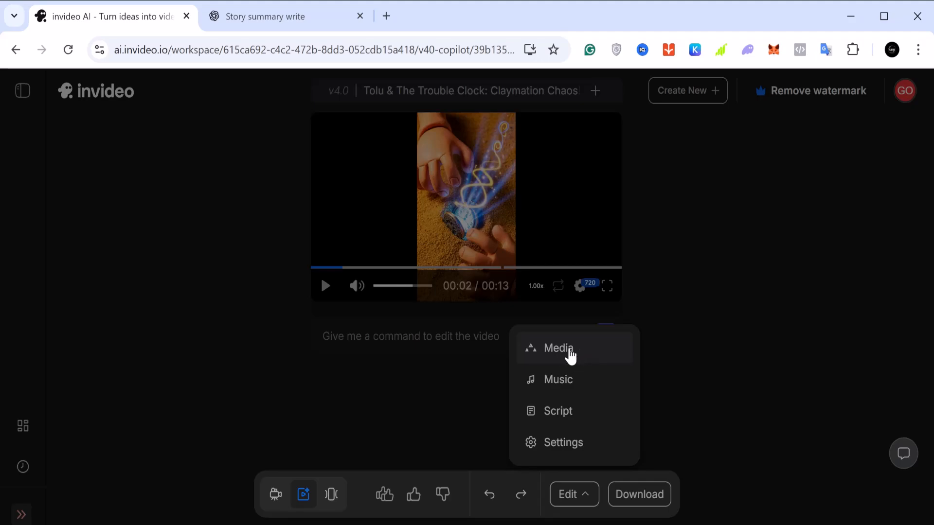
click(569, 355)
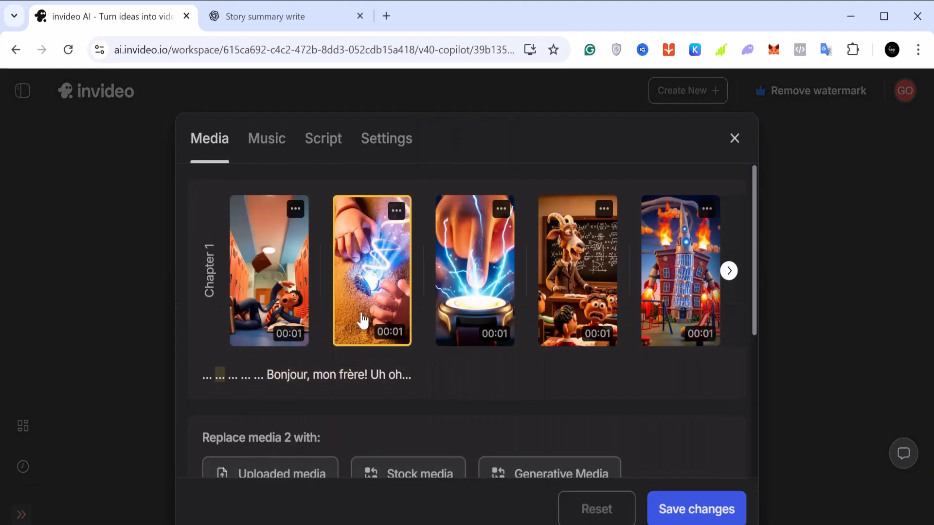
click(728, 271)
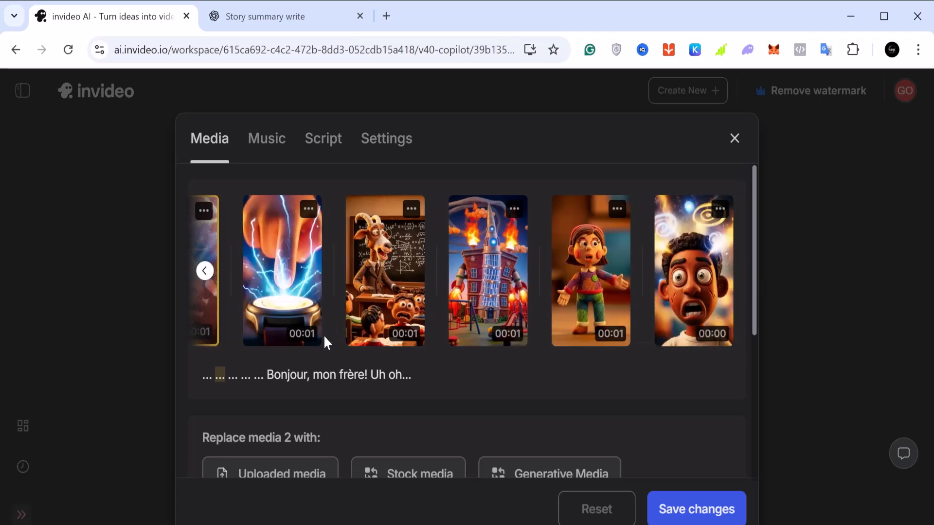
Look through the generative media offered as replacements for media 2 in Chapter 1 and return without replacing it
scroll(249, 299, down, 3)
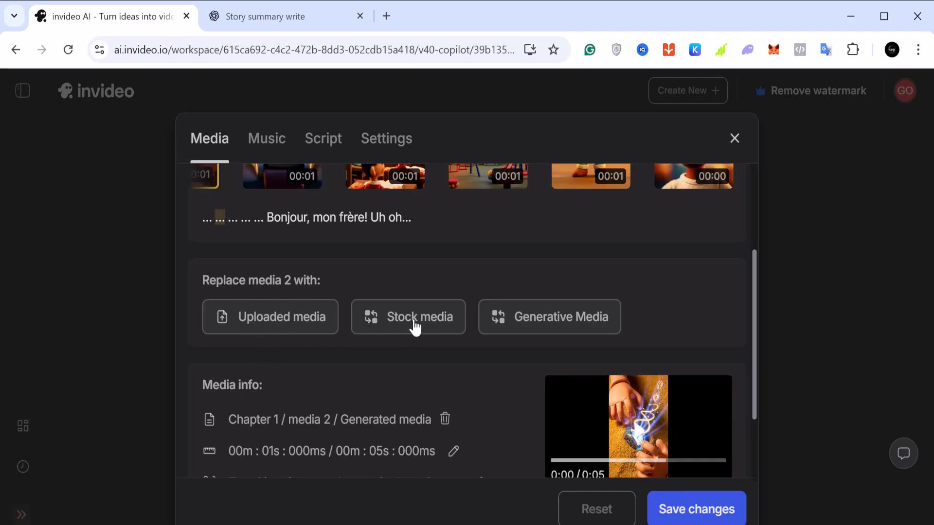
click(554, 323)
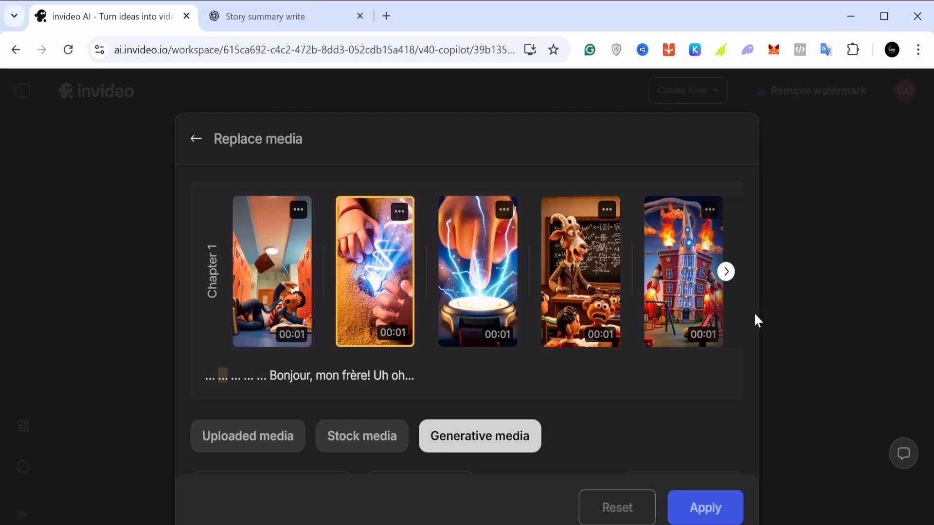
scroll(360, 459, down, 3)
scroll(354, 459, up, 3)
scroll(353, 454, down, 8)
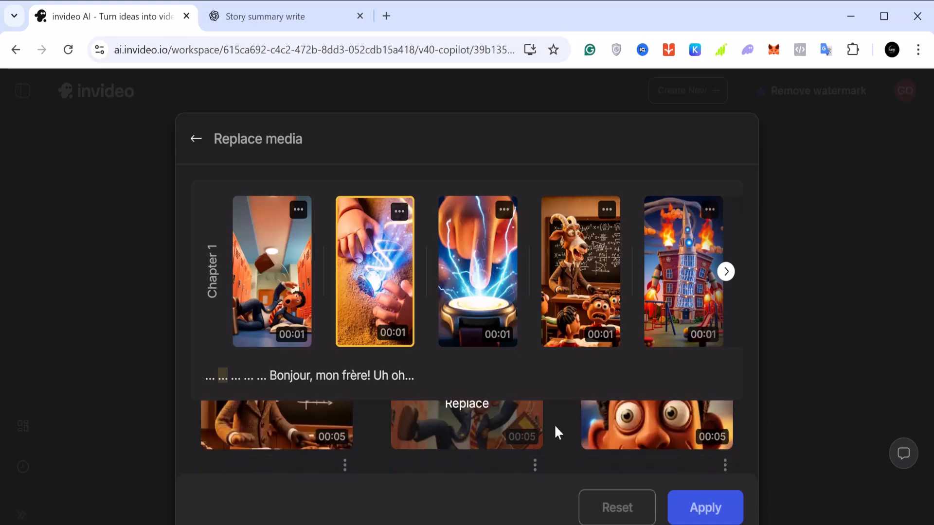
scroll(435, 445, up, 5)
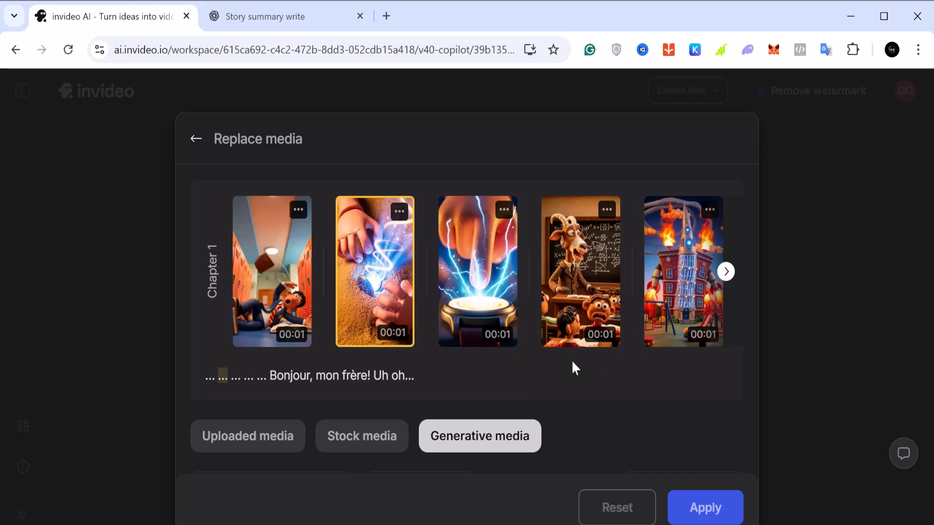
click(195, 140)
Examine the media info of the second Chapter 1 clip, including its duration, transition and audio volume
scroll(483, 413, down, 3)
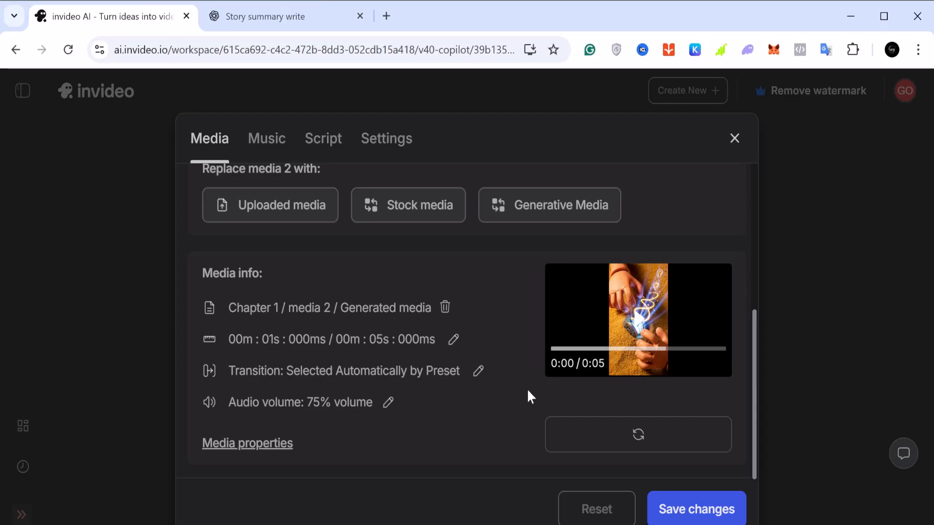
scroll(553, 388, up, 3)
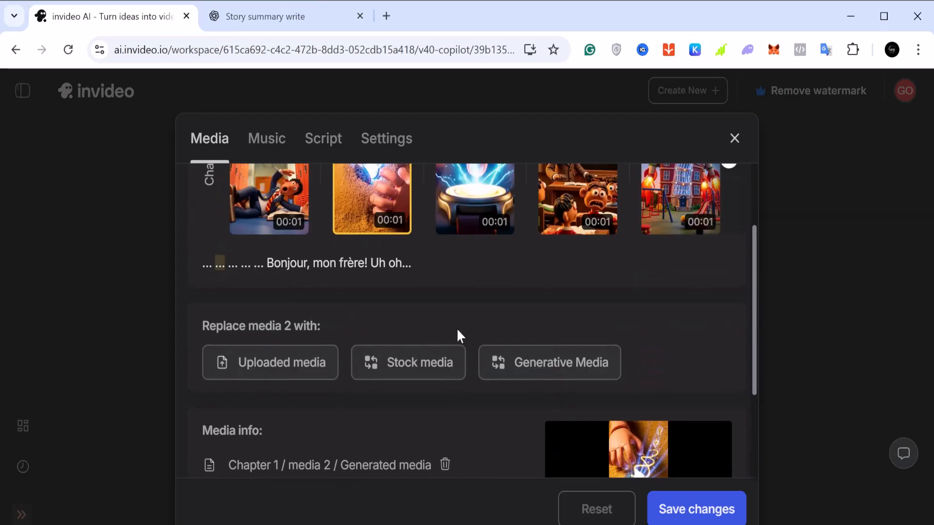
scroll(431, 329, up, 2)
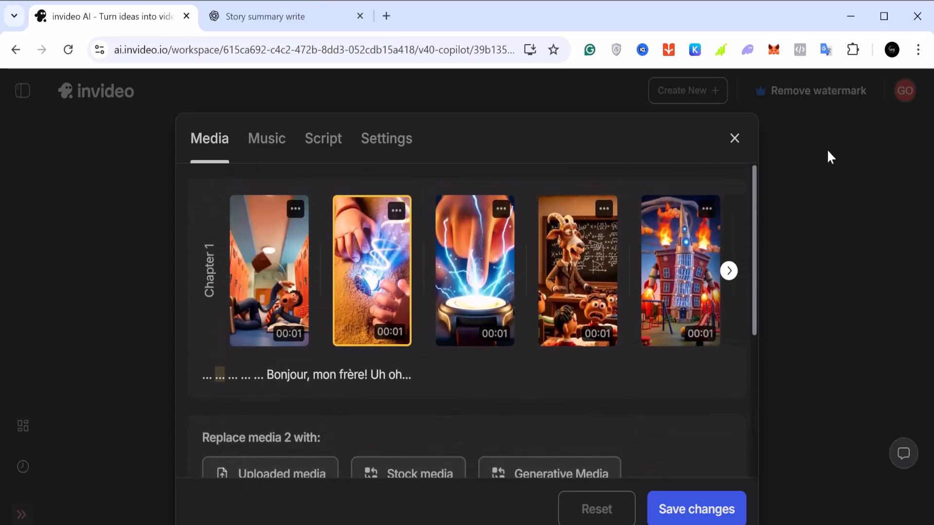
Open the video's music settings and examine the replacement options and info for its Chapter 1 track
click(266, 142)
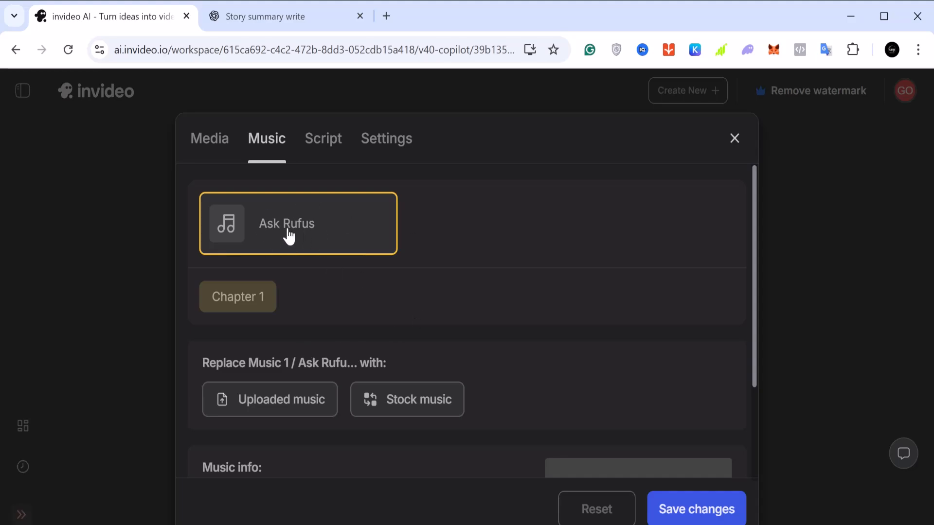
scroll(320, 254, down, 3)
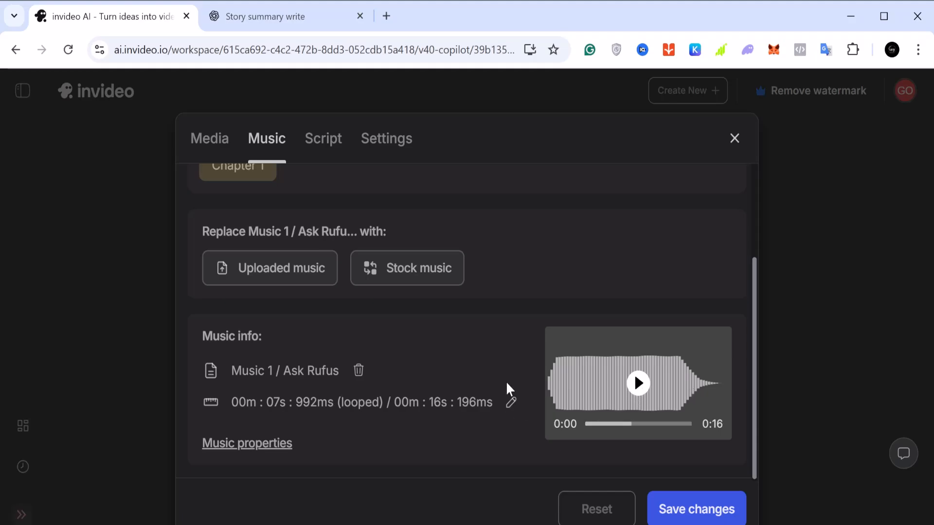
Look through the Chapter 1 script, including its scene descriptions, dialogue lines and the media and characters assigned to them
scroll(508, 389, up, 2)
click(331, 144)
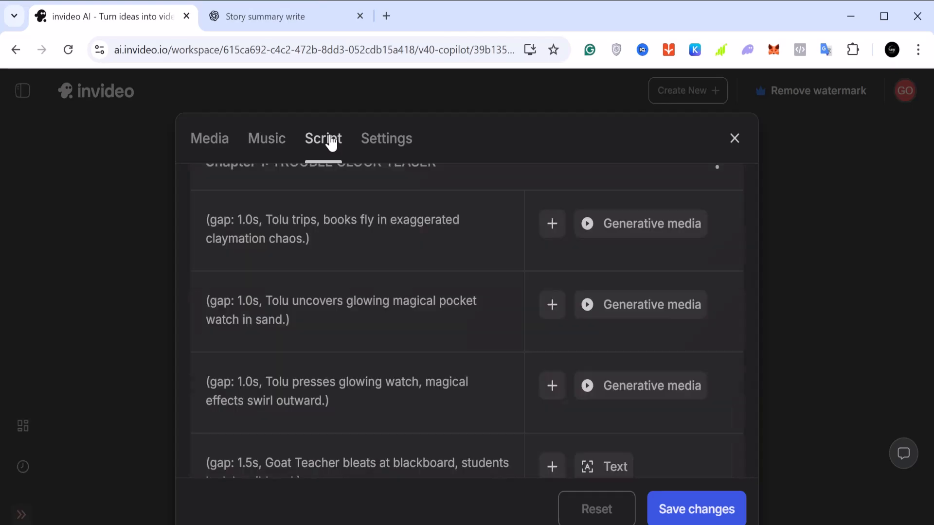
scroll(358, 317, up, 1)
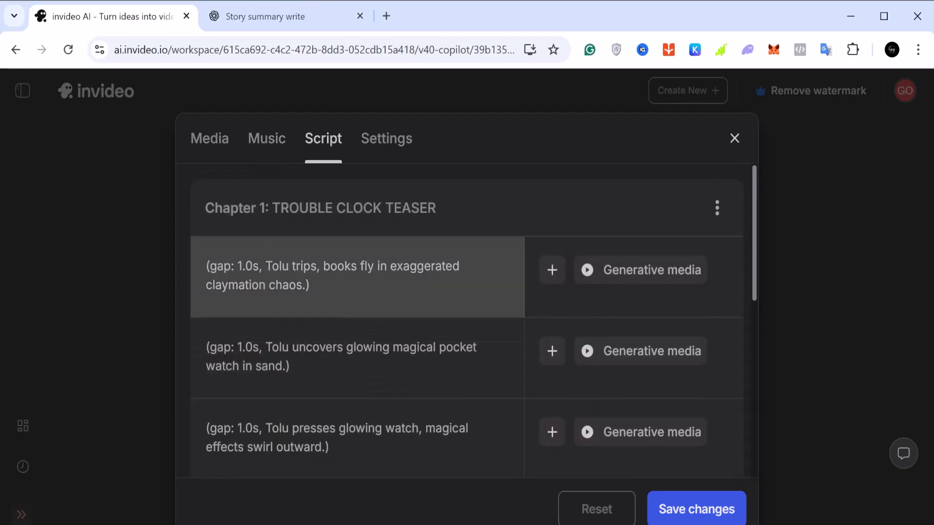
scroll(358, 292, down, 8)
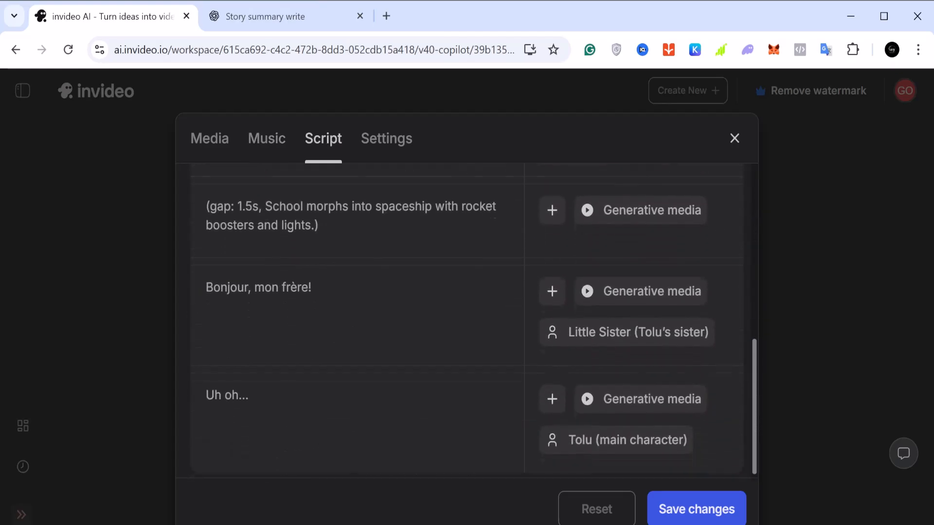
scroll(357, 304, down, 1)
scroll(358, 292, up, 8)
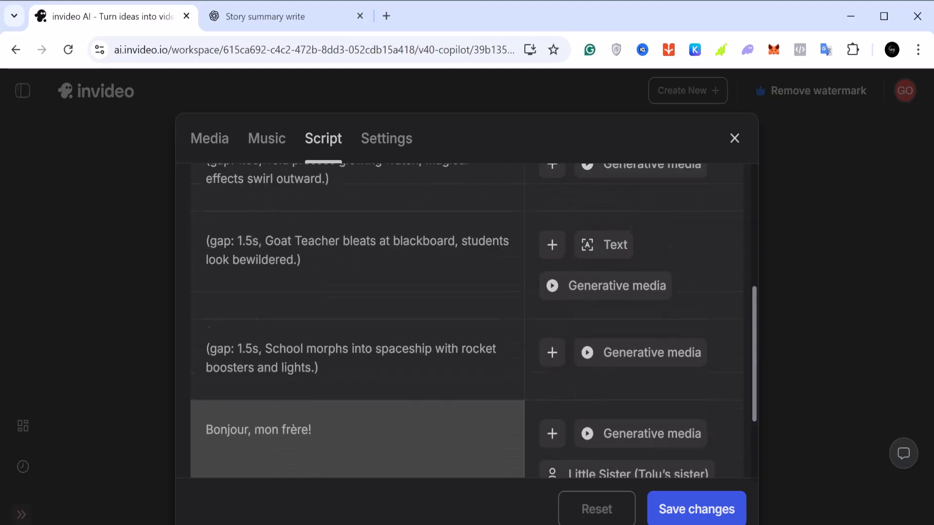
Examine the video's overall settings, including the overlay preset options, other presets, master volumes, characters and pronunciation
click(383, 155)
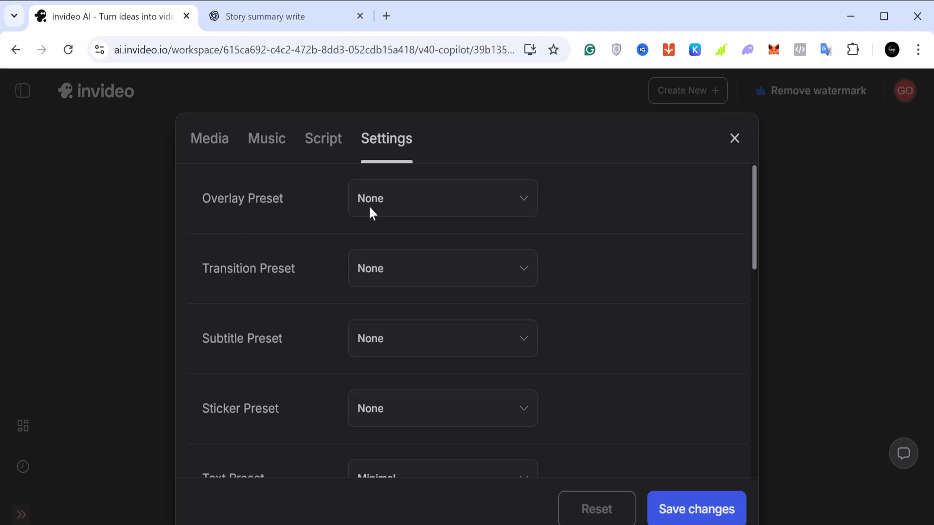
click(467, 202)
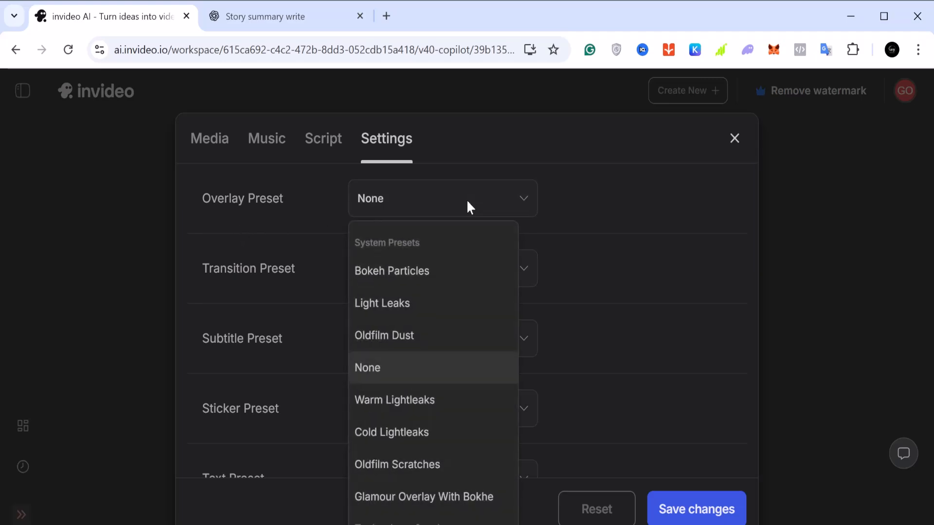
click(467, 203)
scroll(435, 288, down, 1)
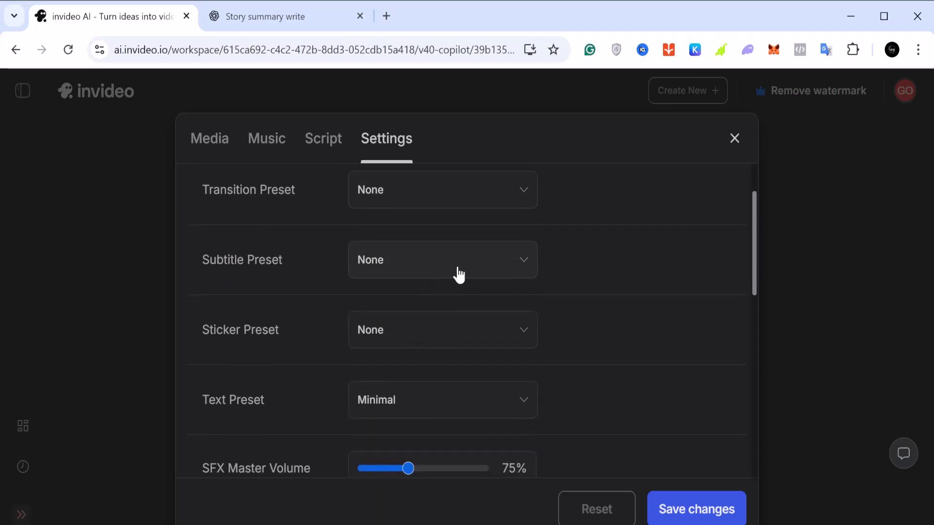
scroll(456, 276, down, 3)
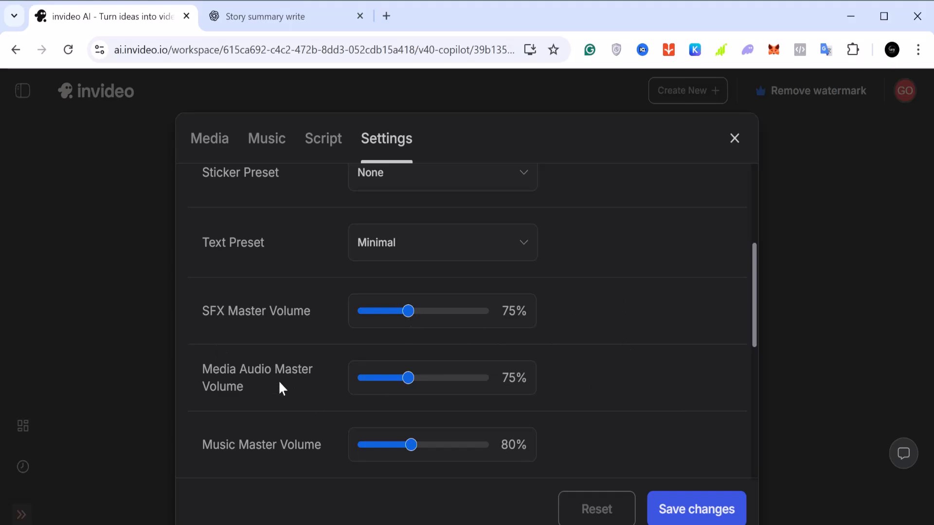
scroll(270, 384, down, 8)
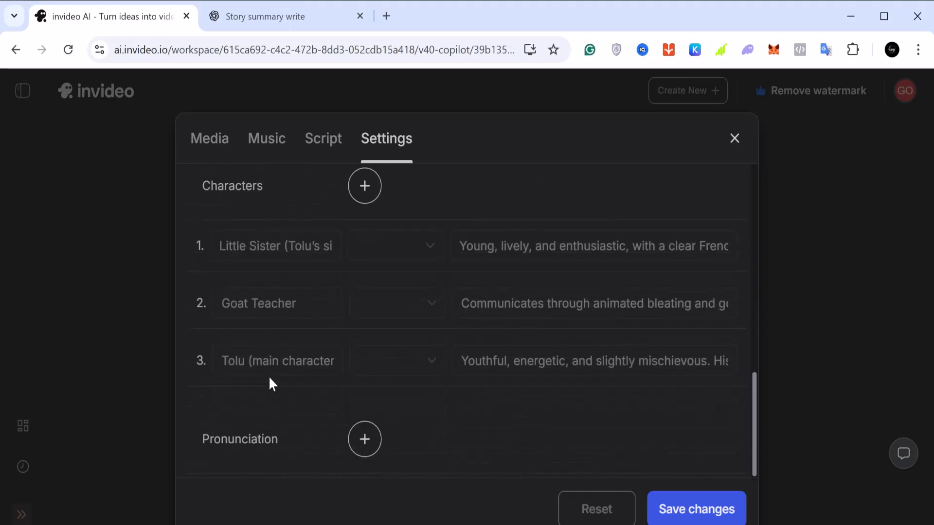
Save the changes to the video's settings and set the preview playback quality to 1080p
click(692, 507)
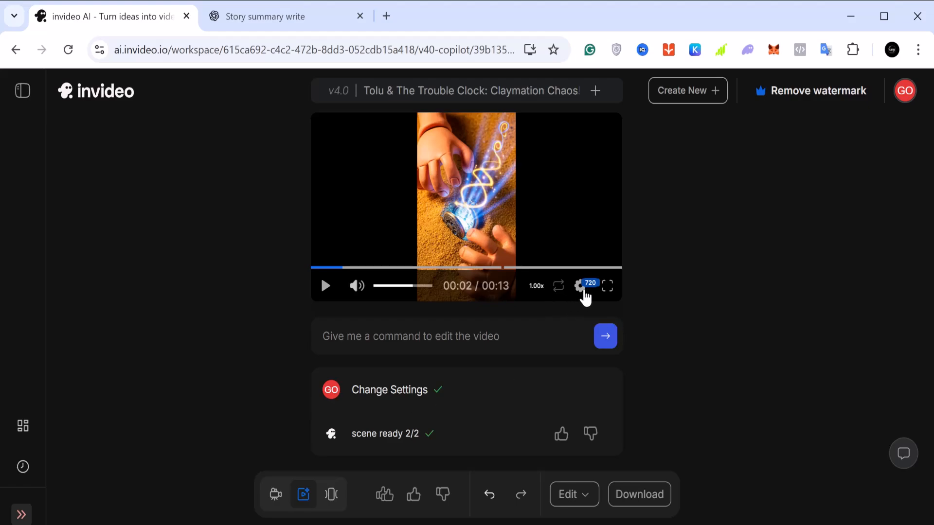
click(584, 292)
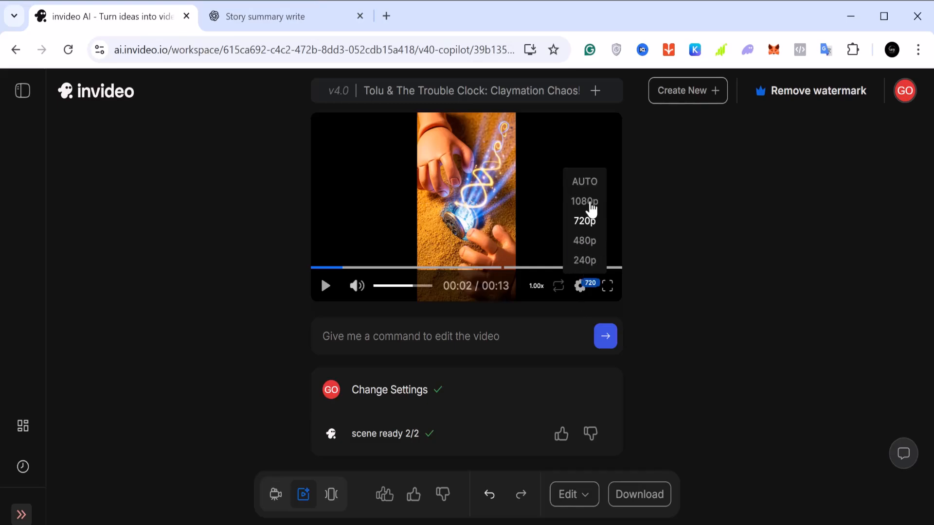
click(590, 203)
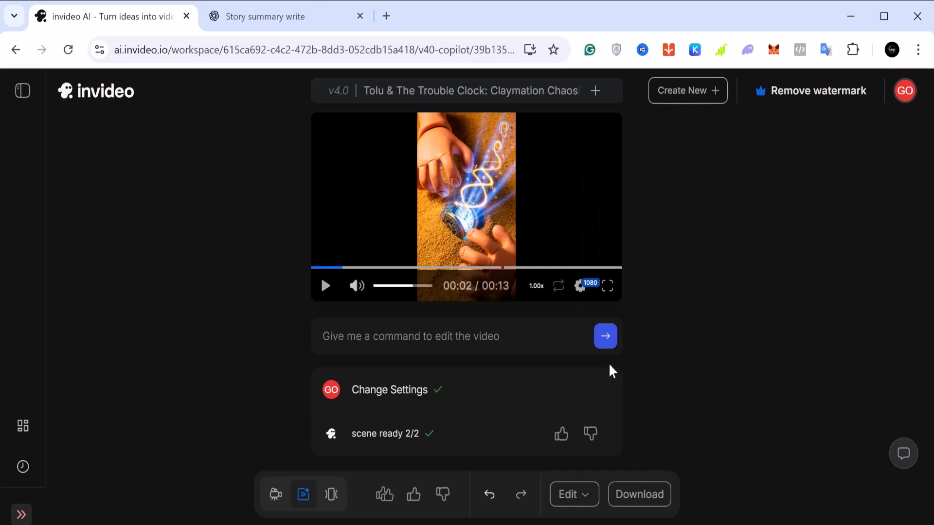
Start downloading the video with stock watermarks, Normal invideo AI branding and 1080p resolution
click(639, 495)
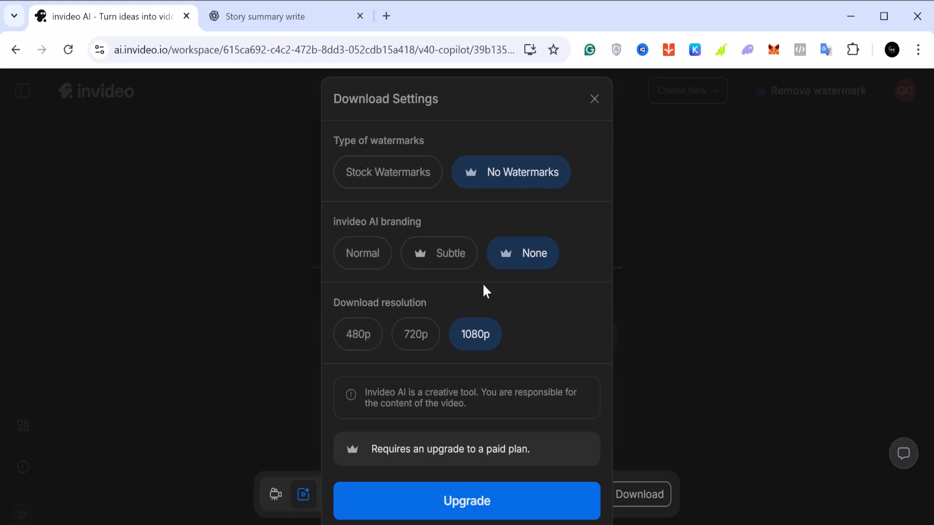
click(374, 176)
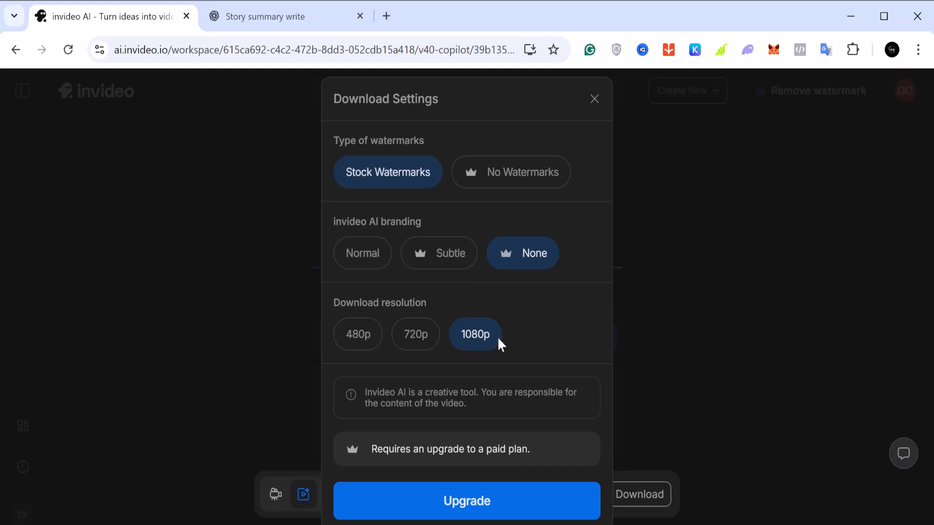
click(417, 341)
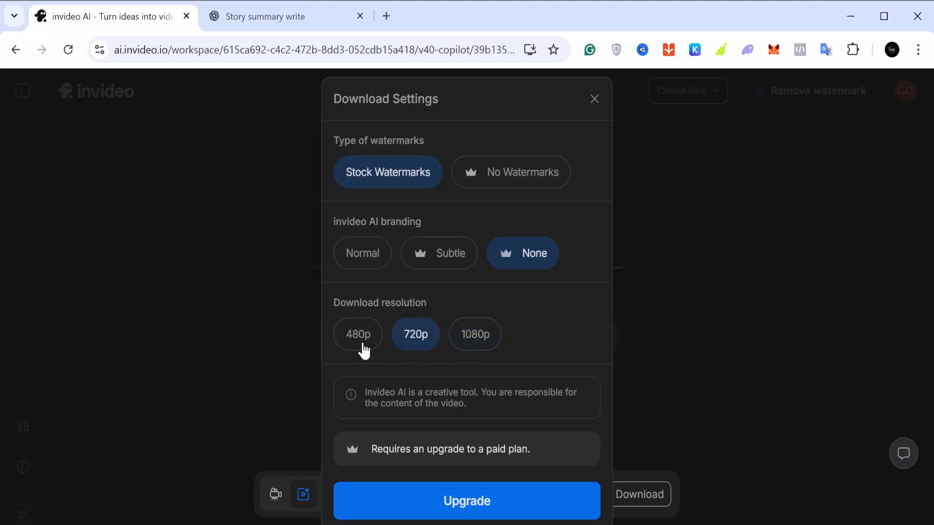
click(358, 342)
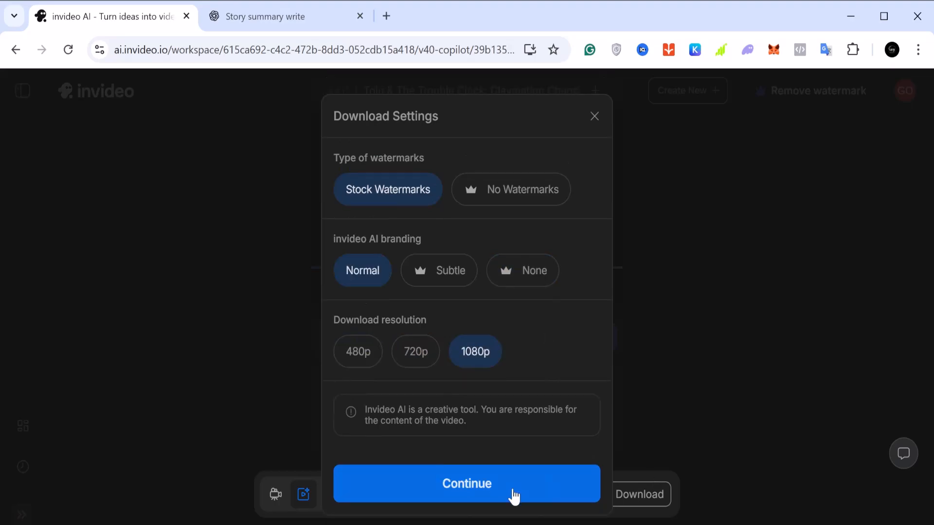
click(471, 497)
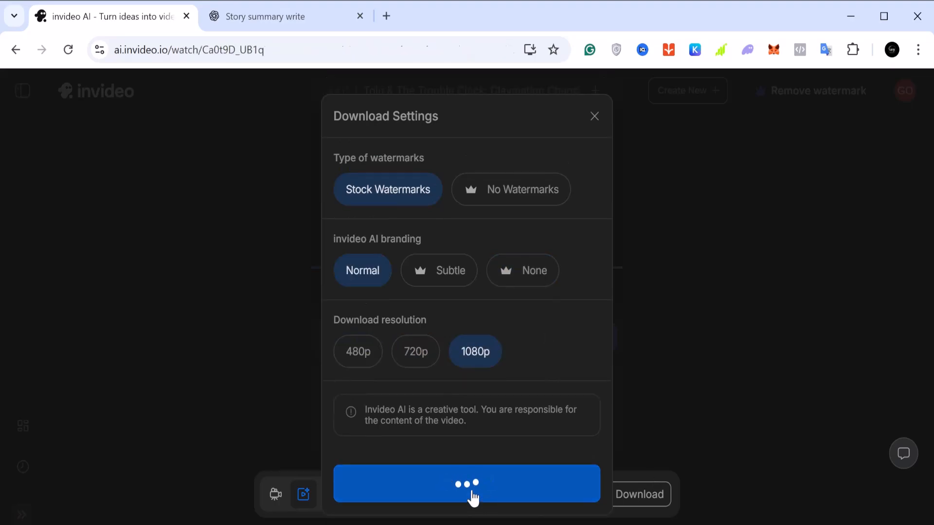